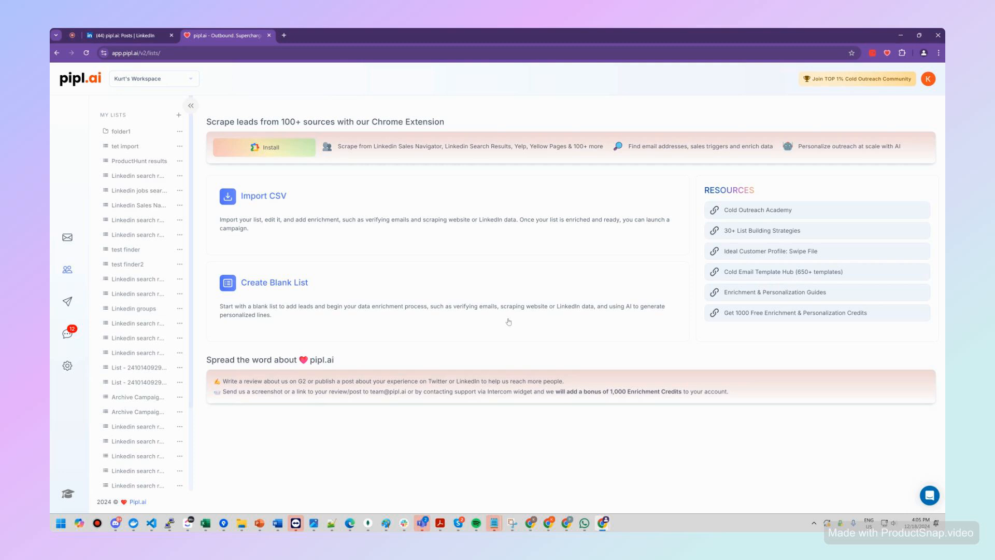
Step: Open the Chrome Web Store page of the pipl.ai scraping extension
click(289, 152)
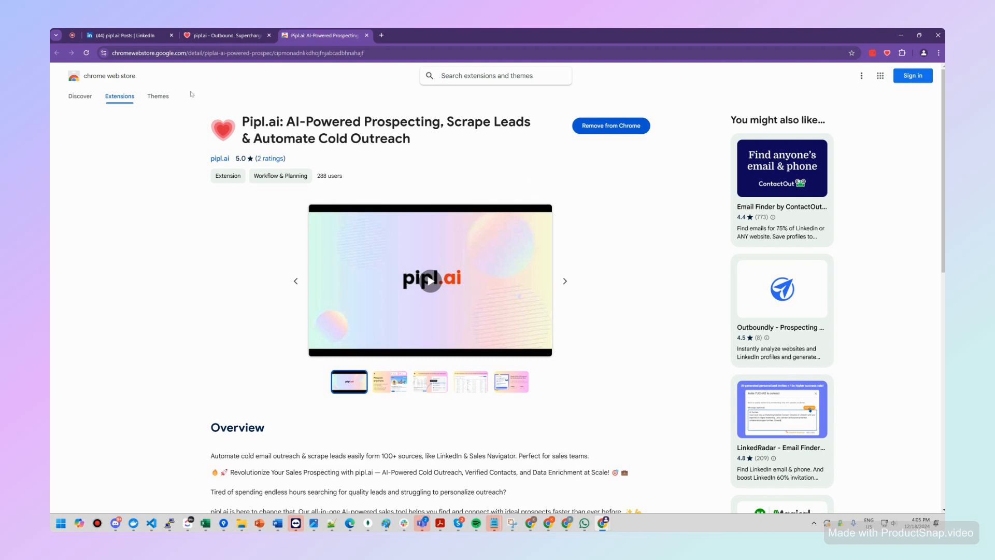
Step: Switch to LinkedIn and search for "head of product"
click(150, 35)
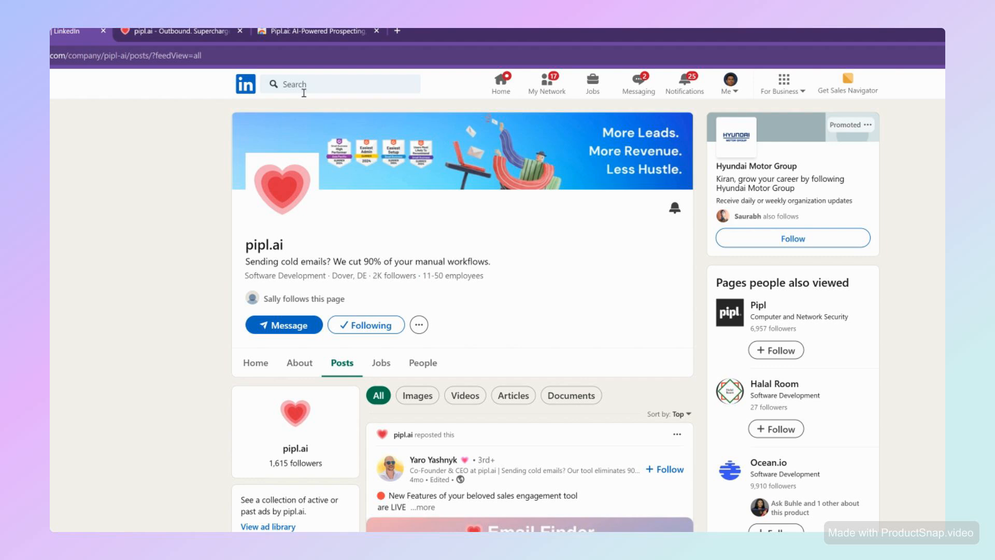
click(304, 88)
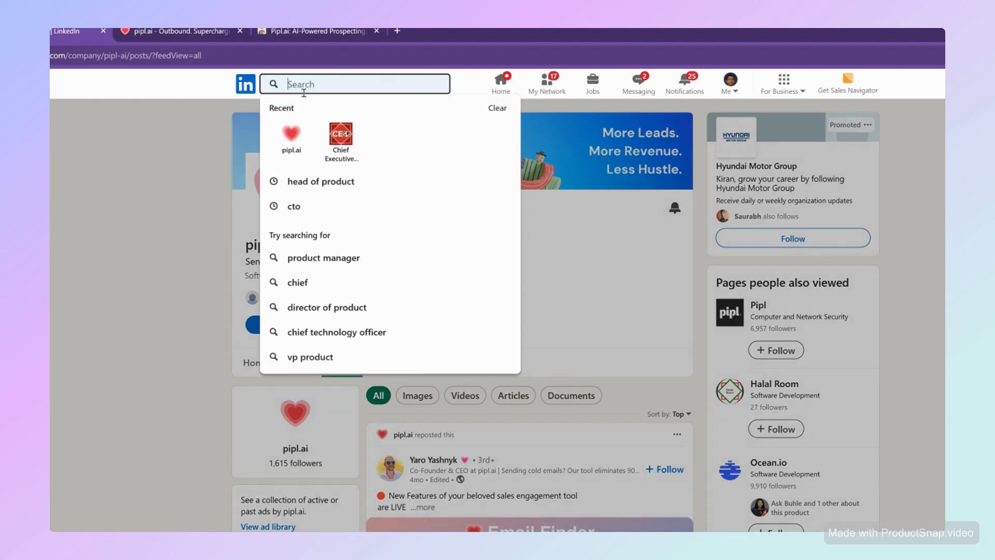
text(head of)
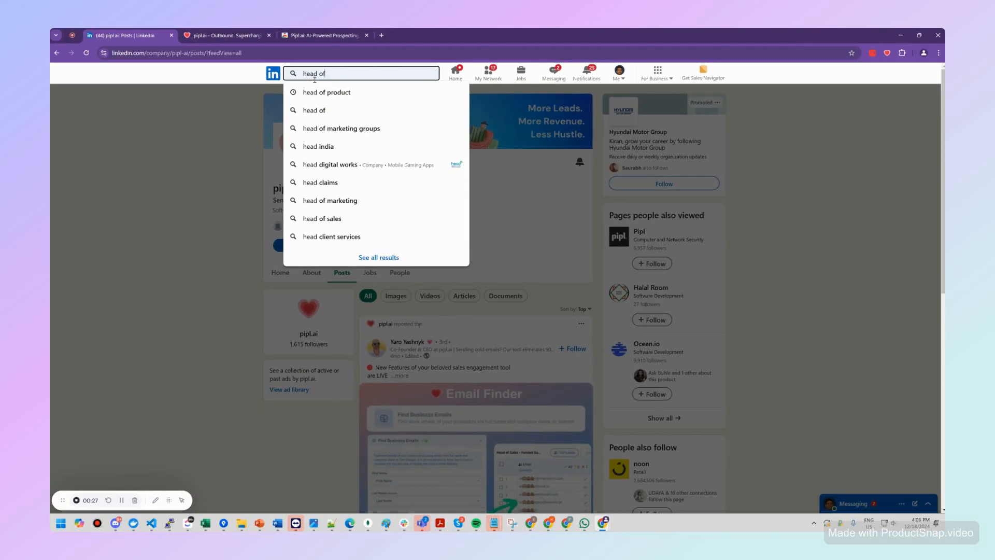
text( product)
key(Return)
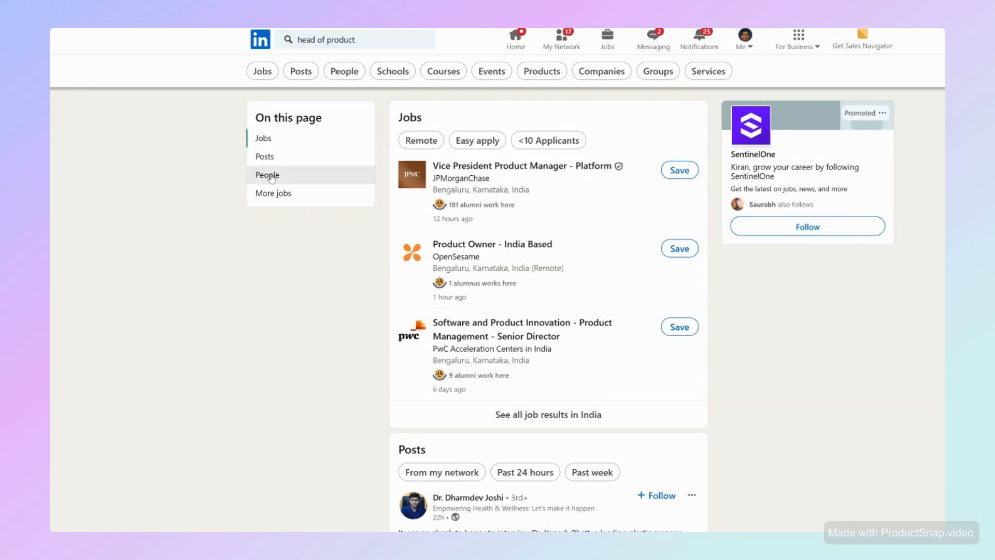
Step: Show all people results for the search and filter them by the United States location
click(268, 175)
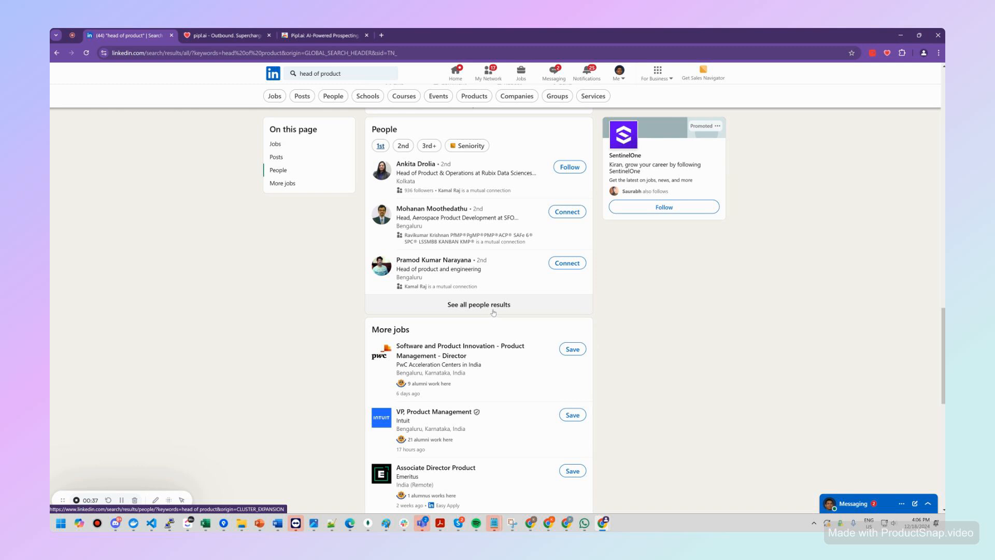
click(493, 311)
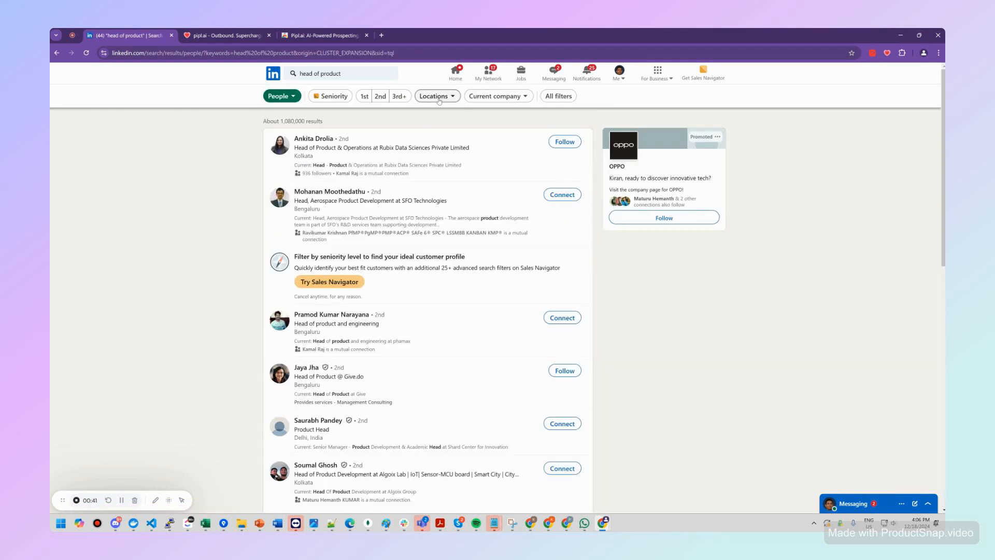
click(436, 96)
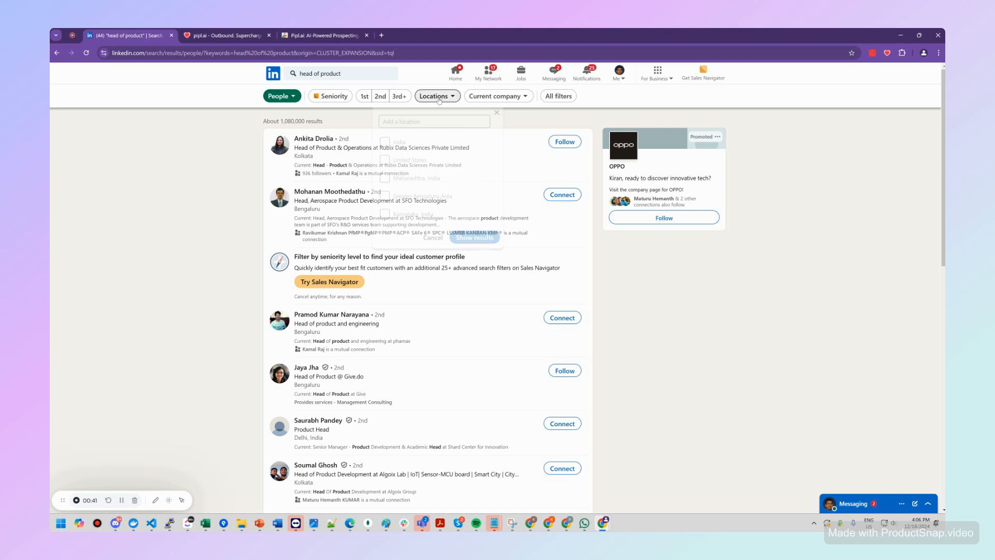
click(385, 159)
click(471, 239)
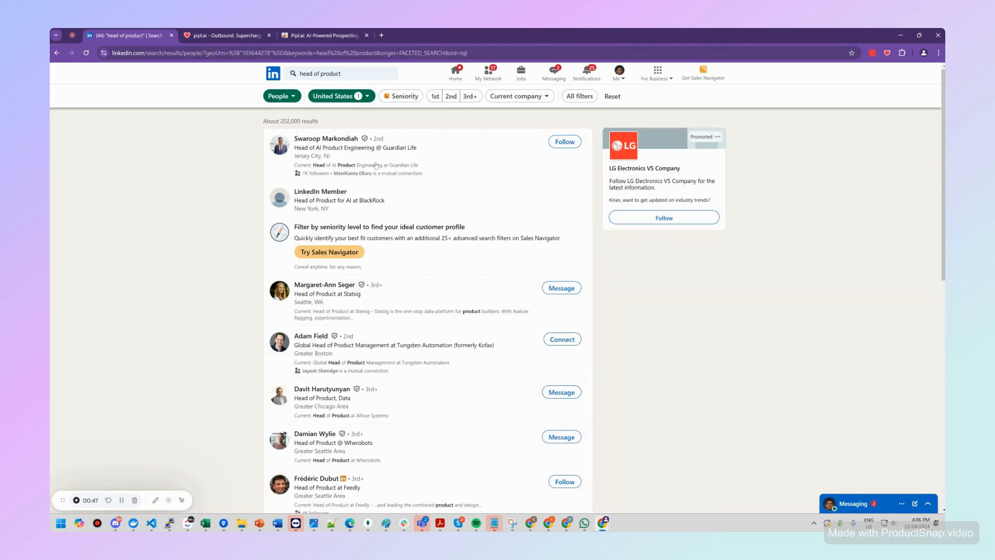
Step: Scrape the first page of people results with the pipl.ai extension and review the extracted columns through to the profile URL
scroll(399, 176, down, 5)
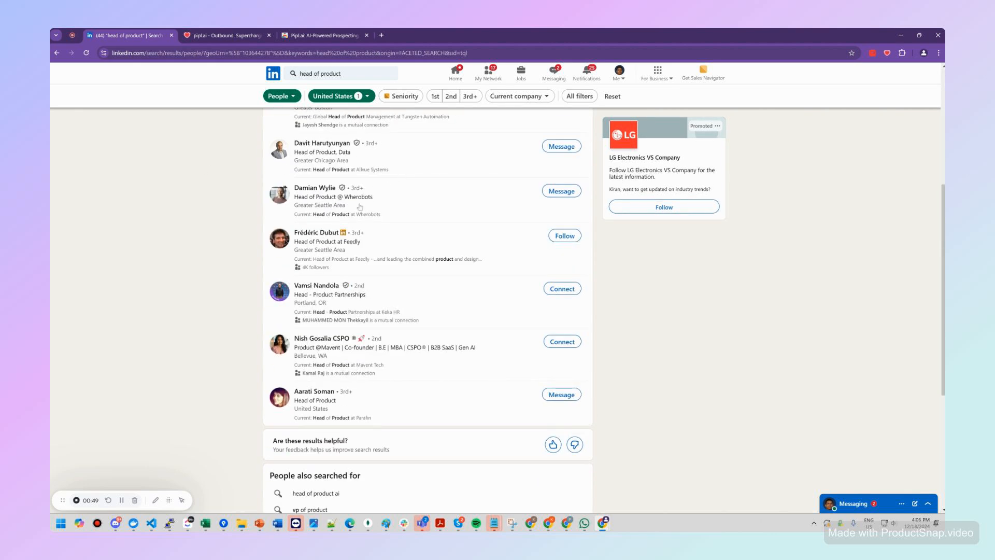
scroll(363, 197, up, 2)
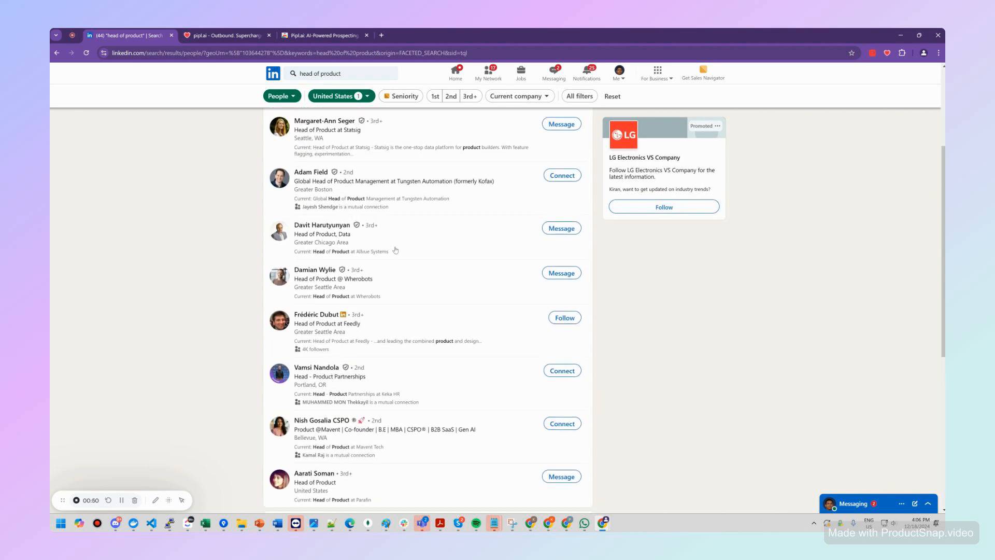
scroll(400, 244, down, 6)
scroll(400, 243, up, 10)
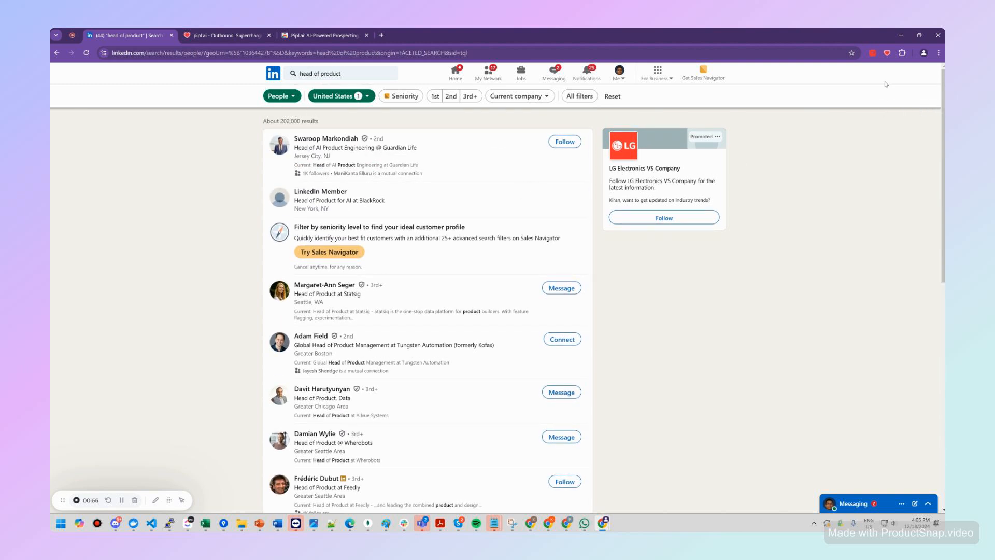
click(888, 53)
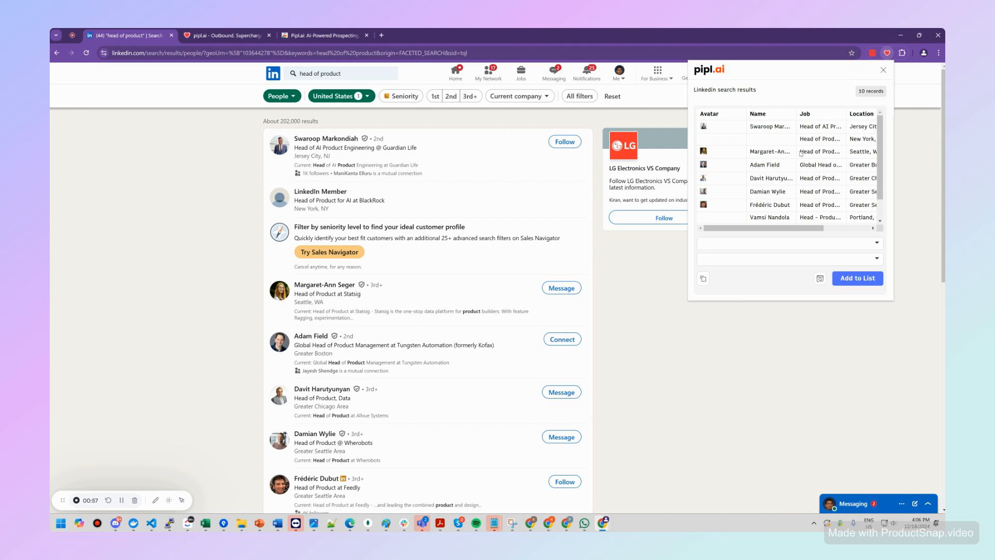
click(835, 229)
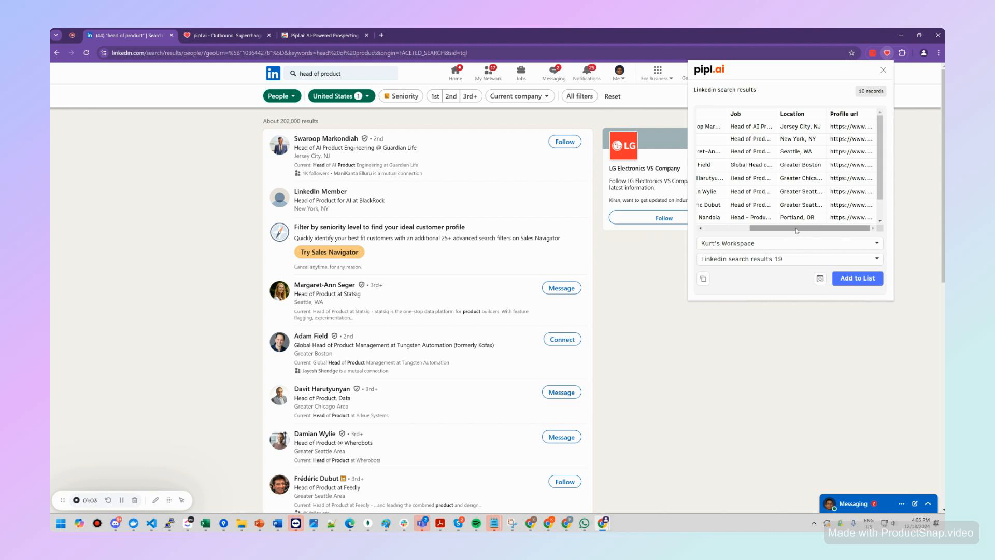
Step: Keep the current personal workspace as the destination and add the scraped records to a new list
click(762, 246)
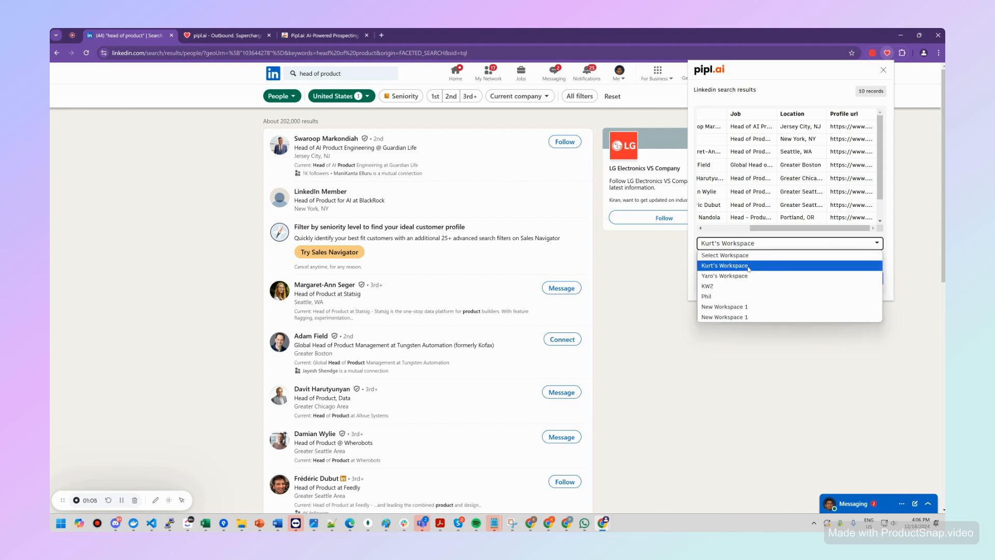
click(749, 266)
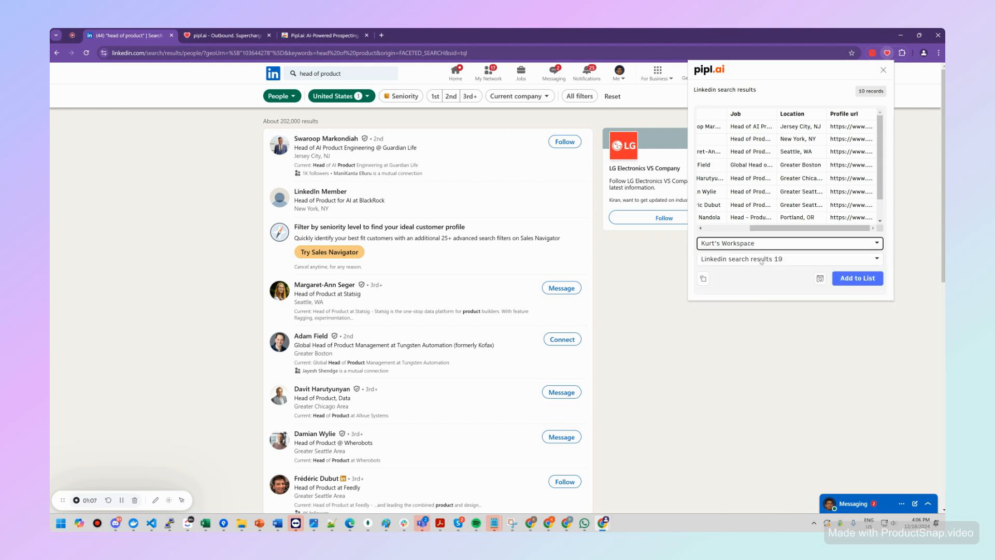
click(762, 261)
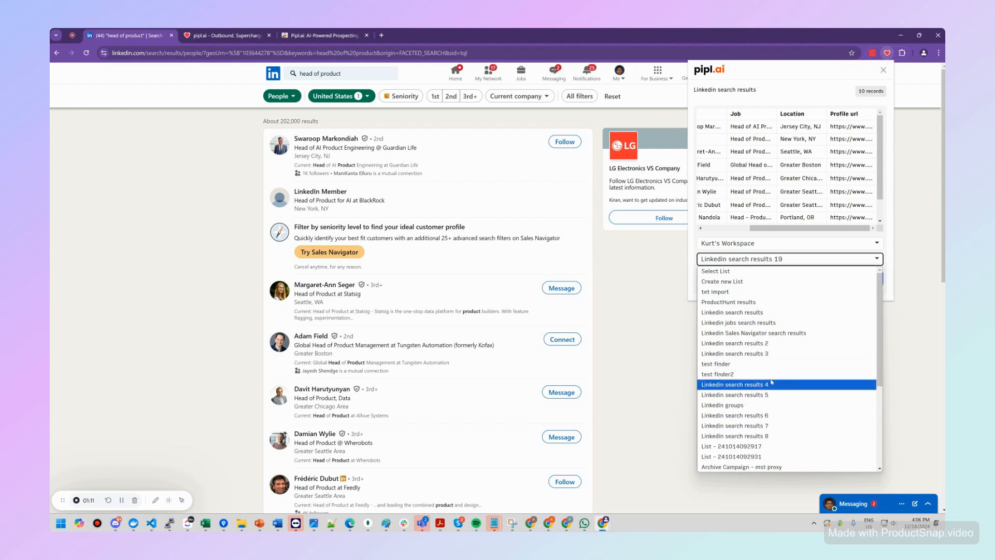
click(766, 283)
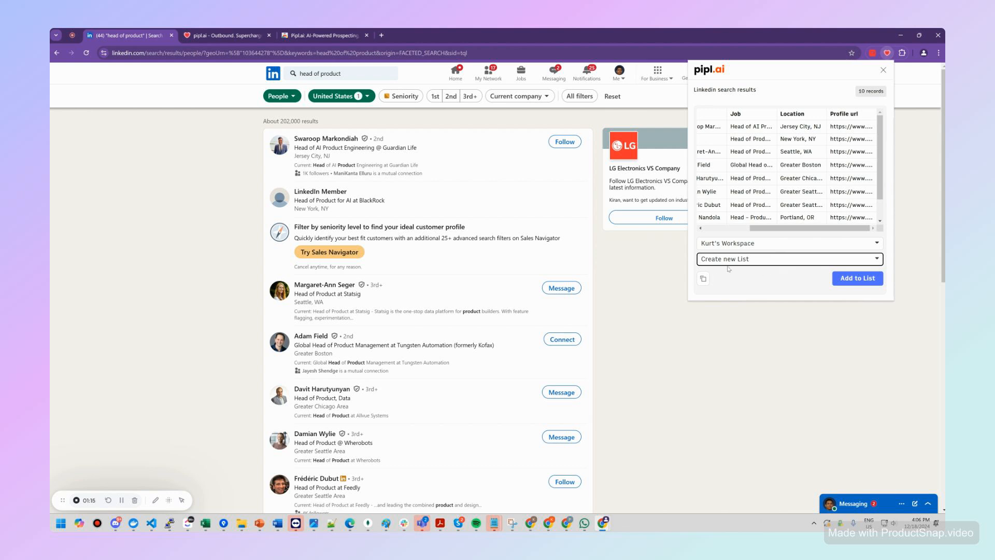
click(859, 279)
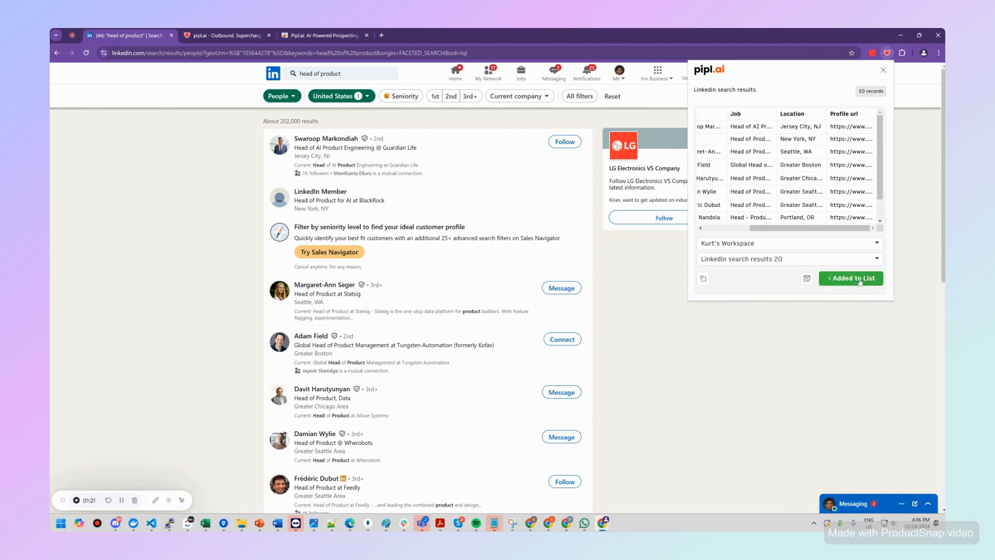
Step: Scrape page 2 of the people results and add its records to the "Linkedin search results 20" list
scroll(510, 232, down, 5)
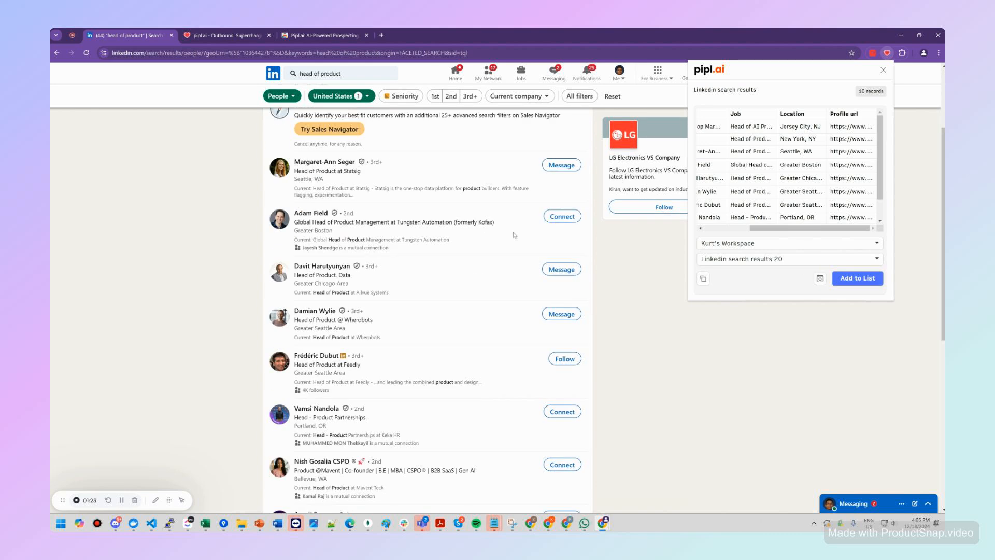
scroll(515, 234, down, 2)
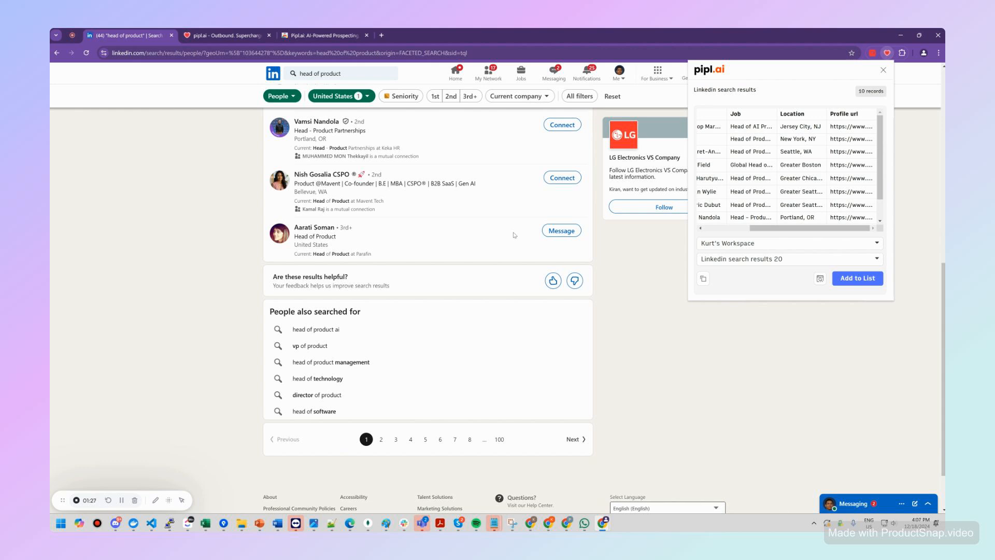
scroll(515, 234, up, 8)
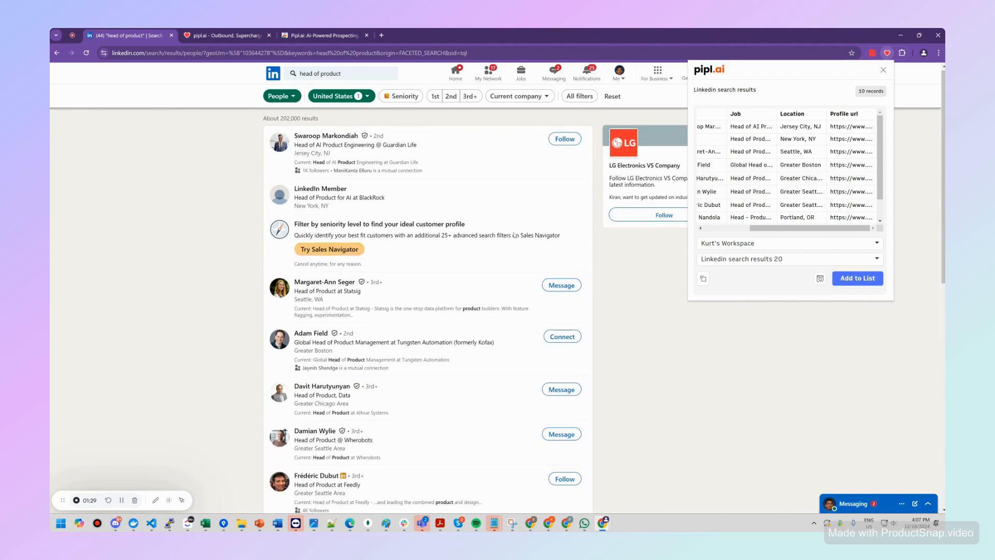
scroll(515, 234, down, 8)
scroll(528, 224, up, 5)
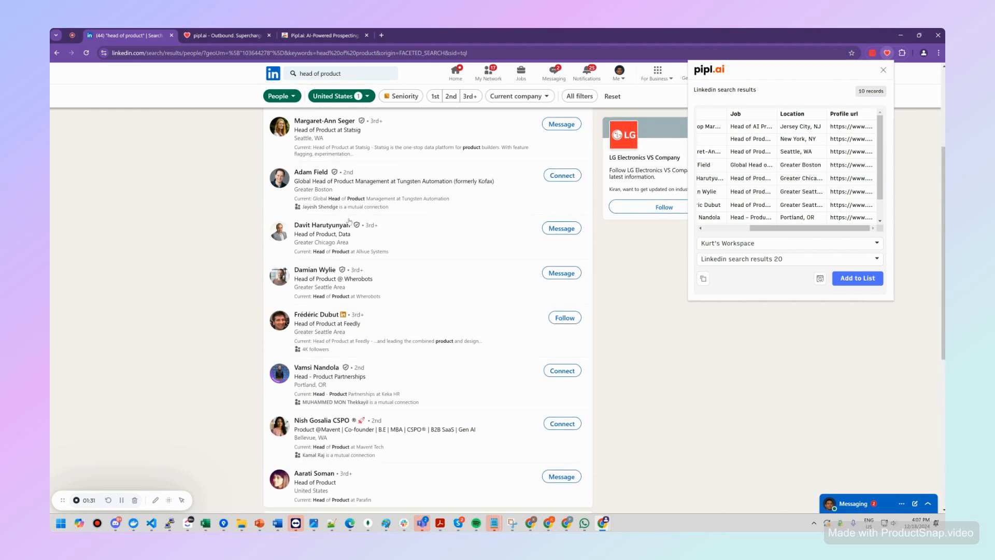
scroll(510, 307, down, 6)
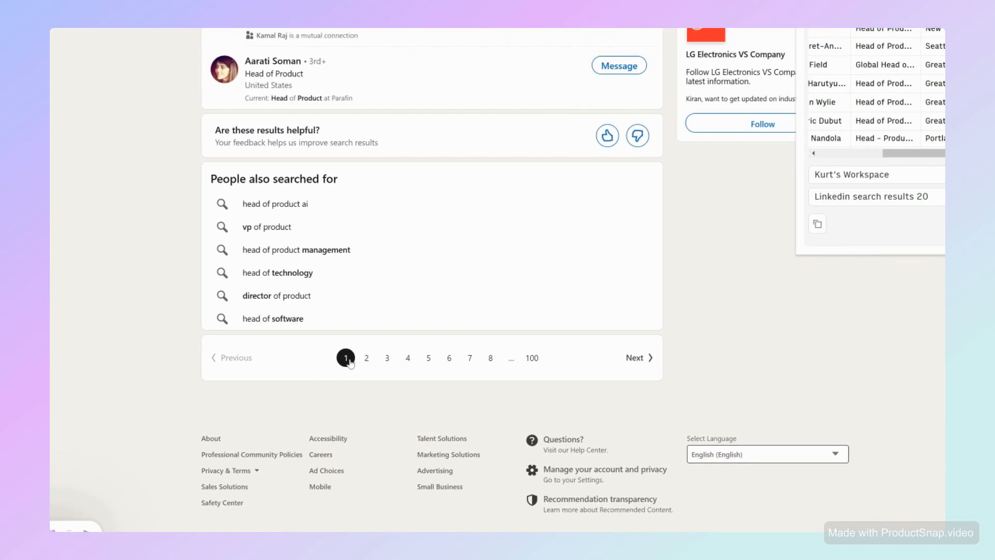
click(366, 359)
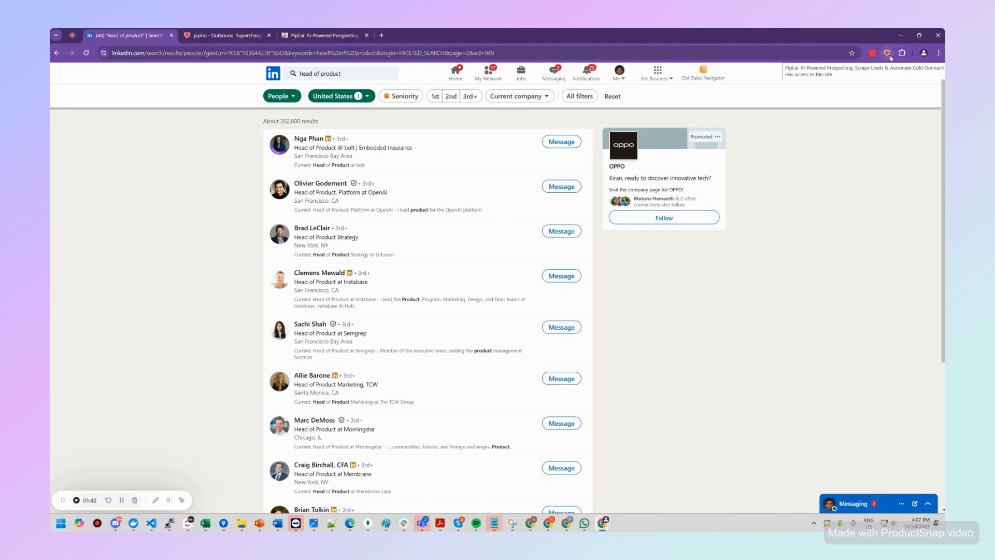
click(888, 53)
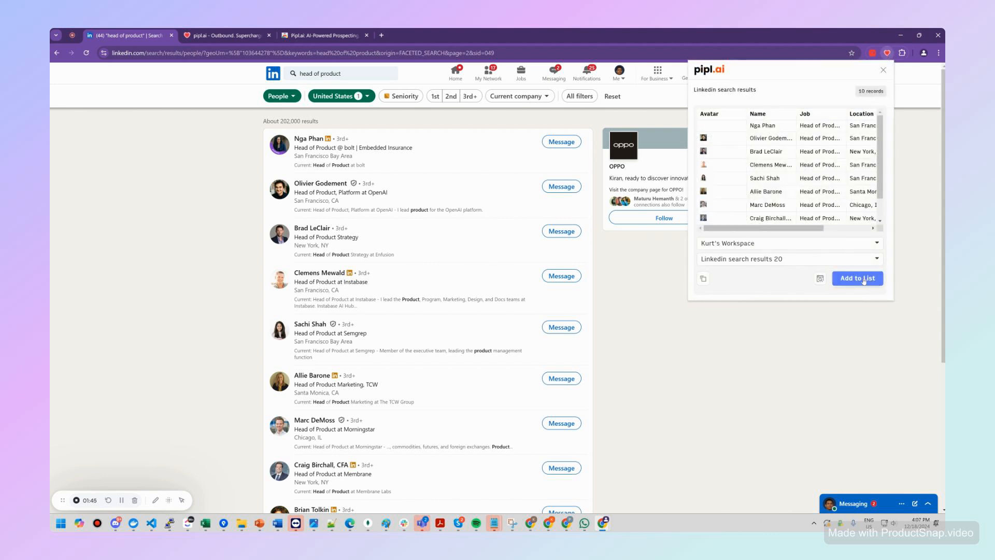
click(863, 282)
Step: Scrape page 3 of the people results and add its records to the "Linkedin search results 20" list
scroll(366, 247, down, 3)
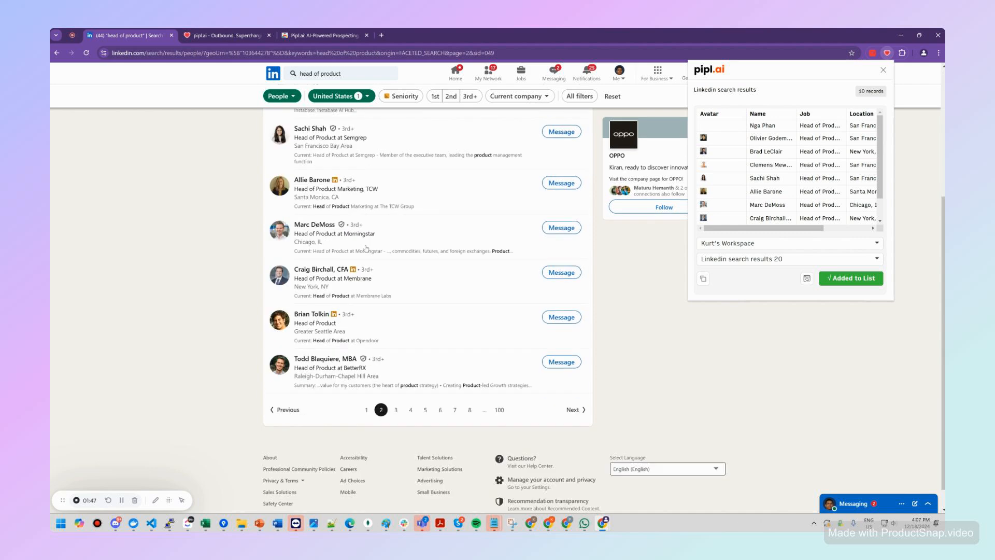
scroll(365, 248, down, 1)
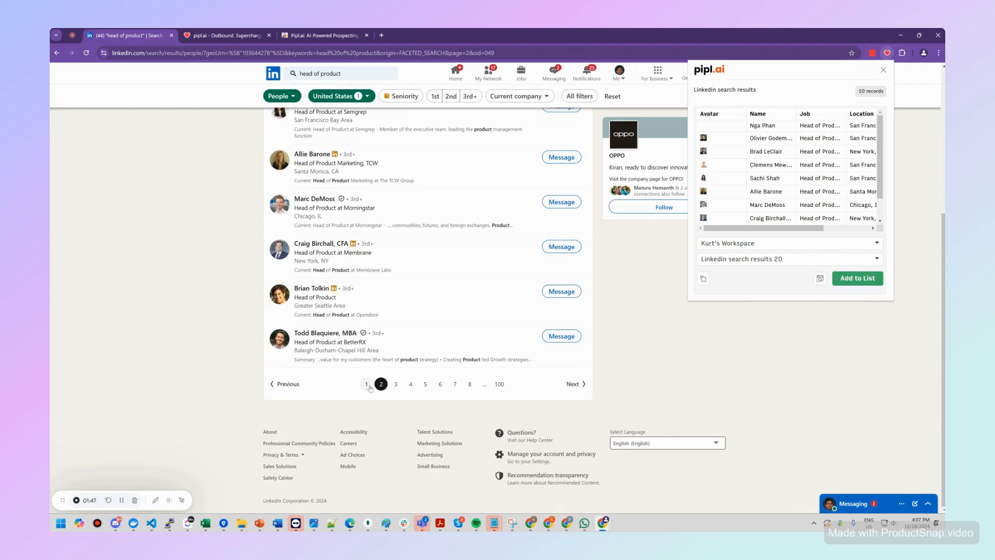
click(396, 385)
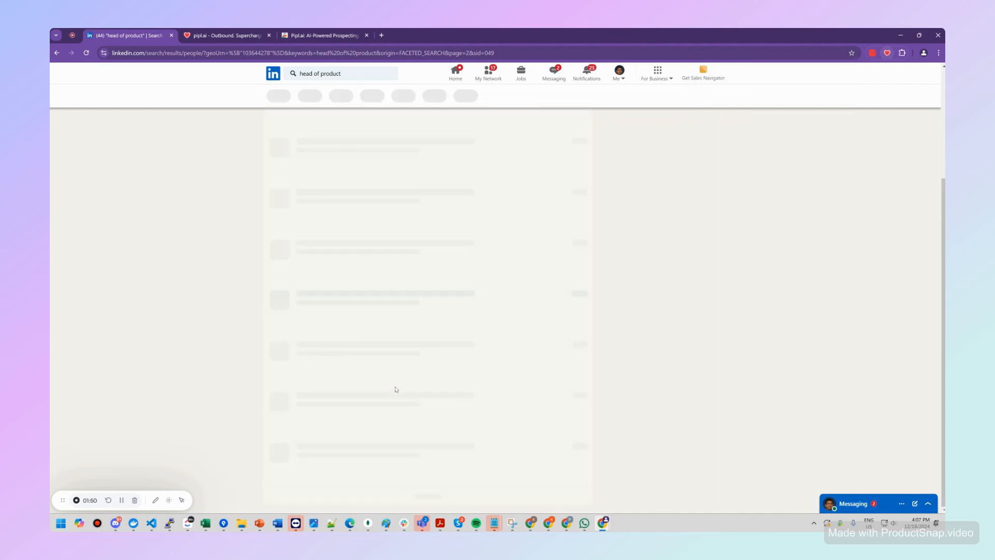
click(888, 53)
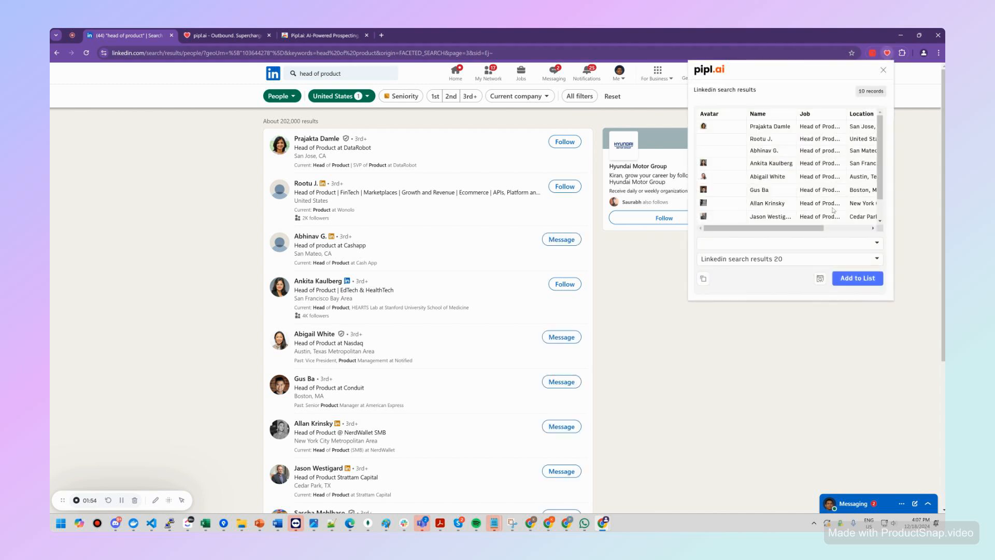
click(864, 283)
Step: Scrape page 4 of the people results and add its records to the "Linkedin search results 20" list
scroll(413, 388, down, 5)
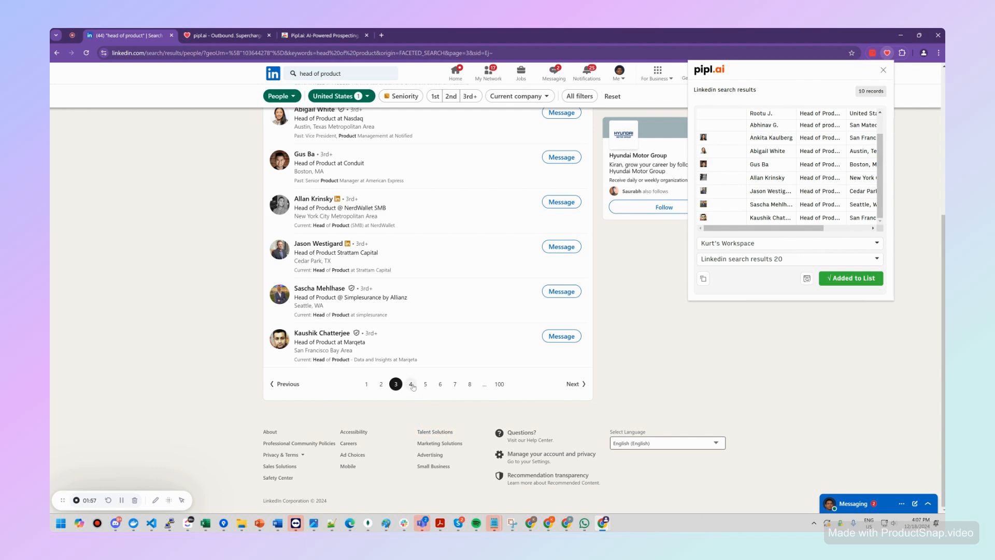
click(411, 384)
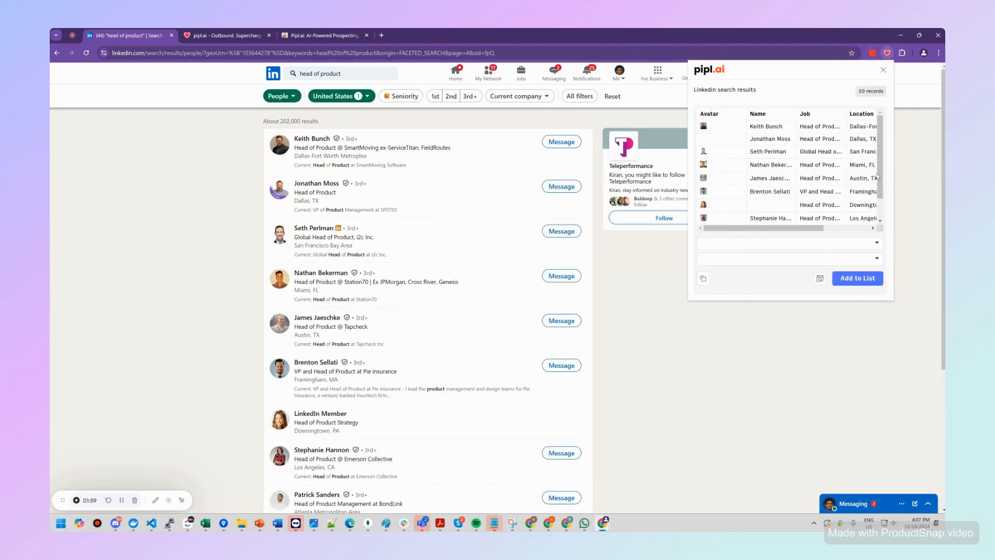
scroll(877, 176, down, 2)
click(858, 278)
Step: Scrape page 5 of the people results and add its records to the "Linkedin search results 20" list
scroll(460, 348, down, 4)
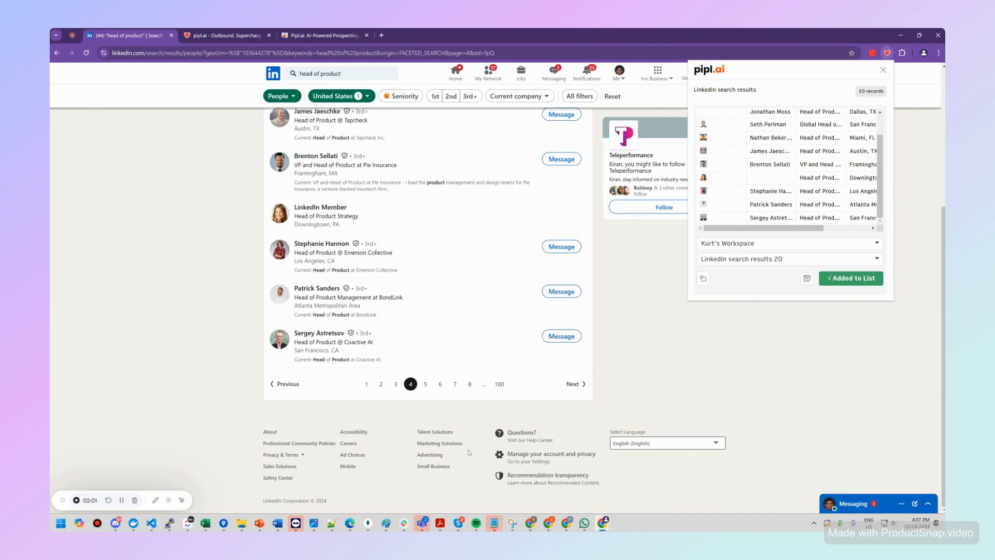
click(425, 384)
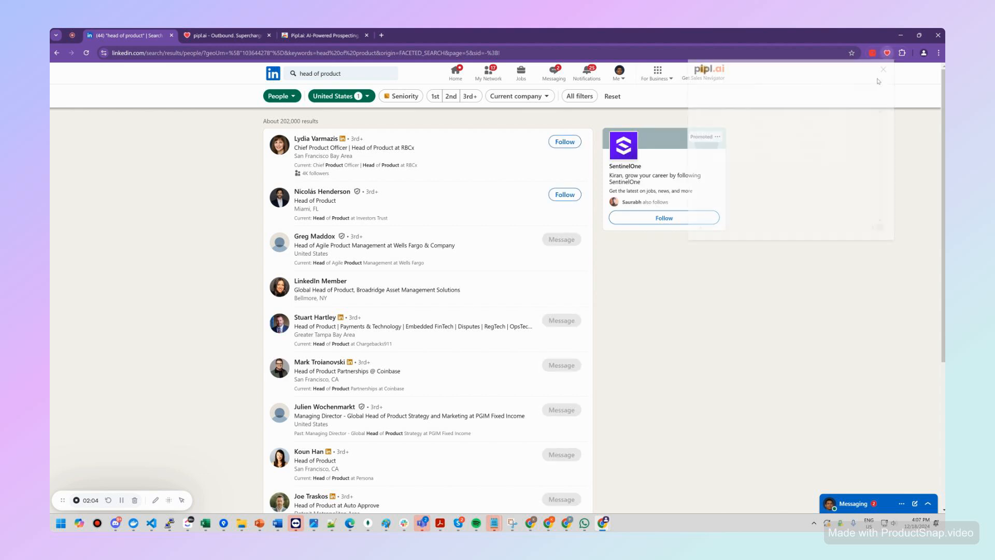
scroll(877, 176, down, 2)
click(850, 278)
scroll(473, 348, down, 4)
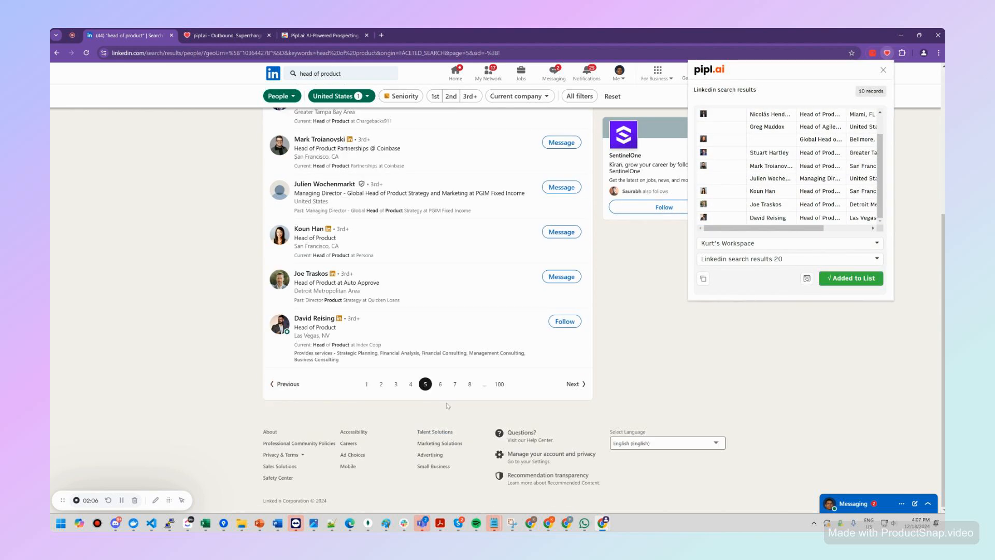
Step: Scrape page 6 of the people results and add its records to the "Linkedin search results 20" list
click(440, 384)
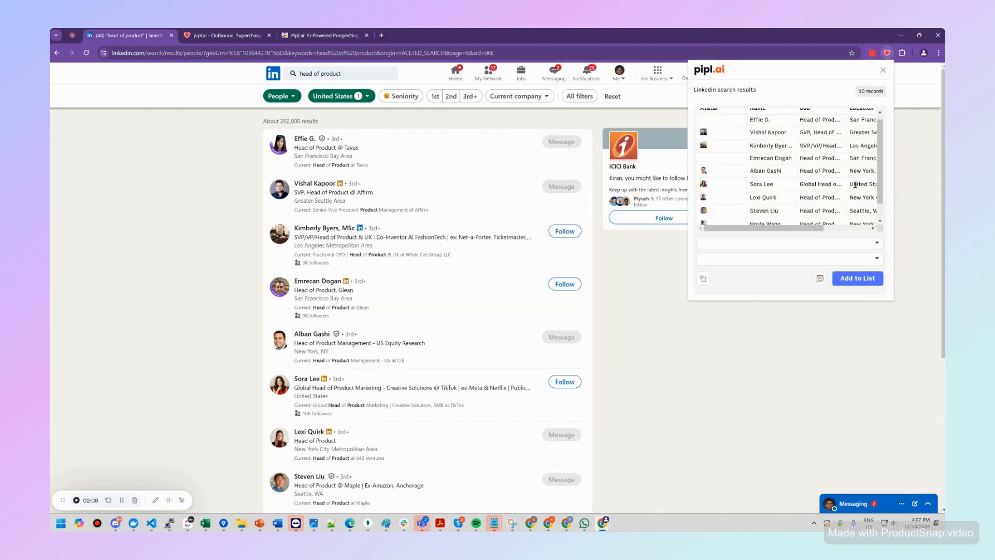
scroll(855, 184, down, 1)
click(857, 279)
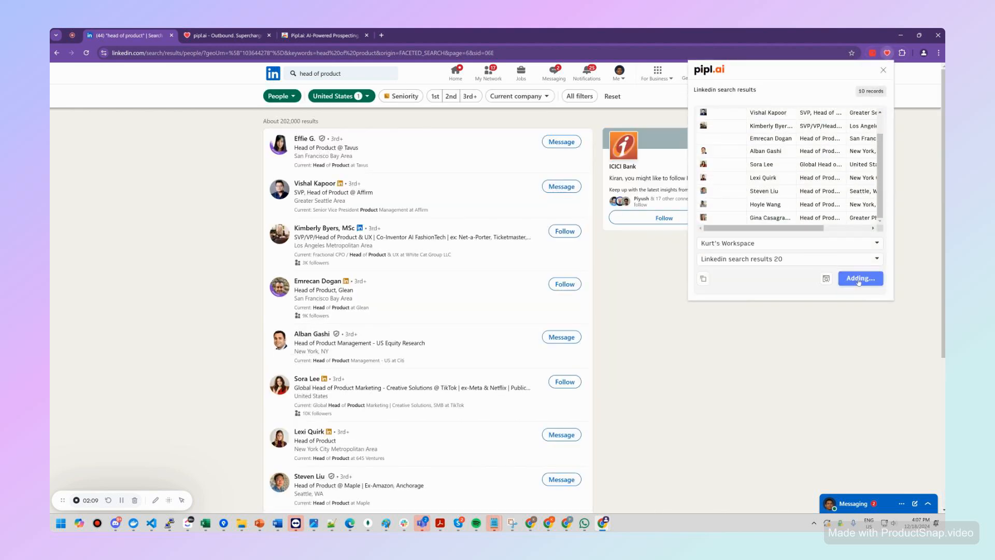
Step: Open the "Linkedin search results 20" list in the pipl.ai web app and look through both pages of scraped leads
click(821, 278)
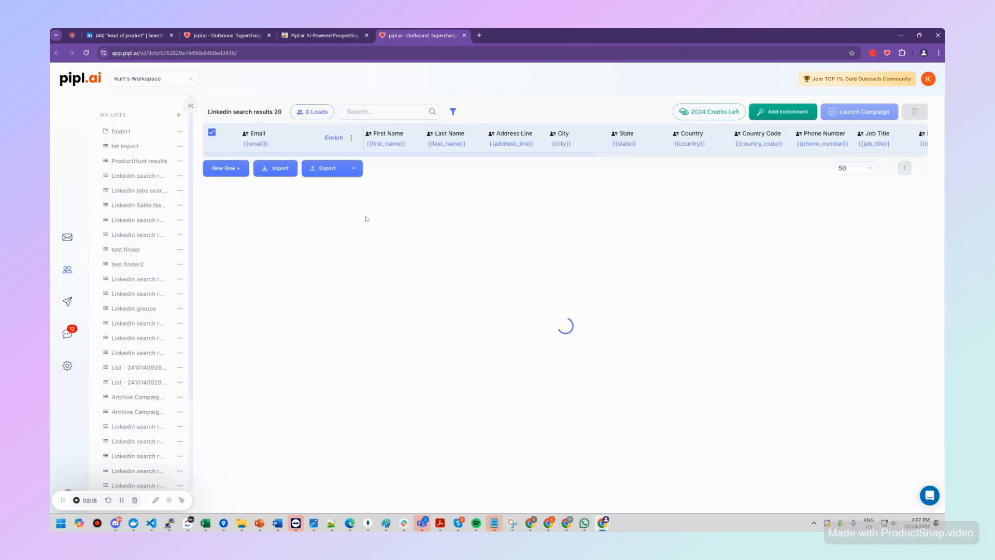
scroll(386, 195, down, 8)
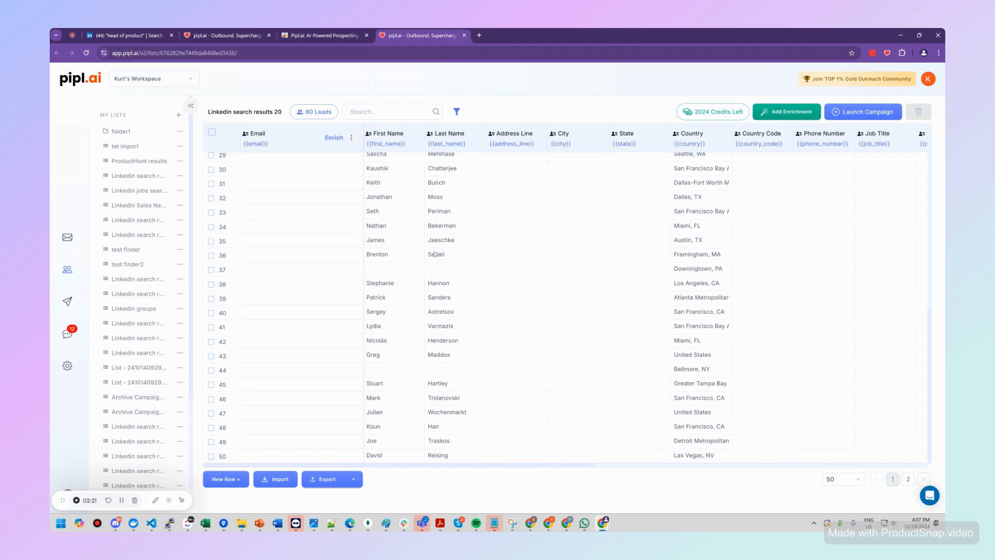
scroll(435, 254, up, 4)
scroll(435, 254, down, 4)
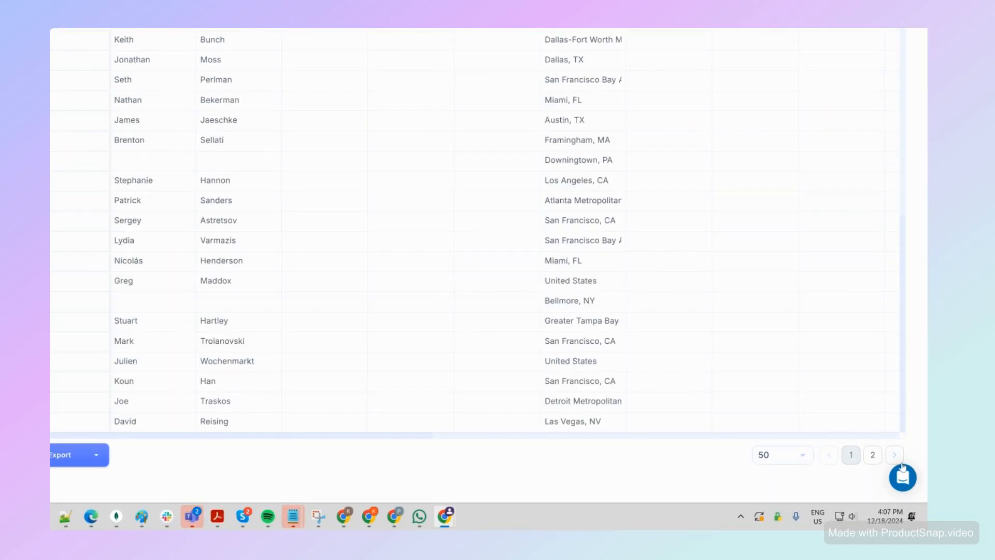
click(872, 456)
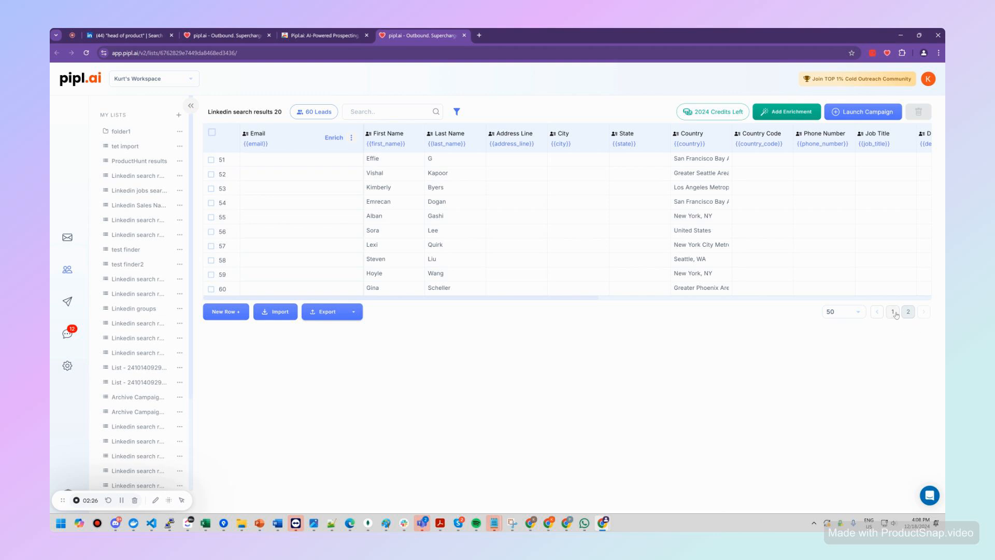
click(892, 312)
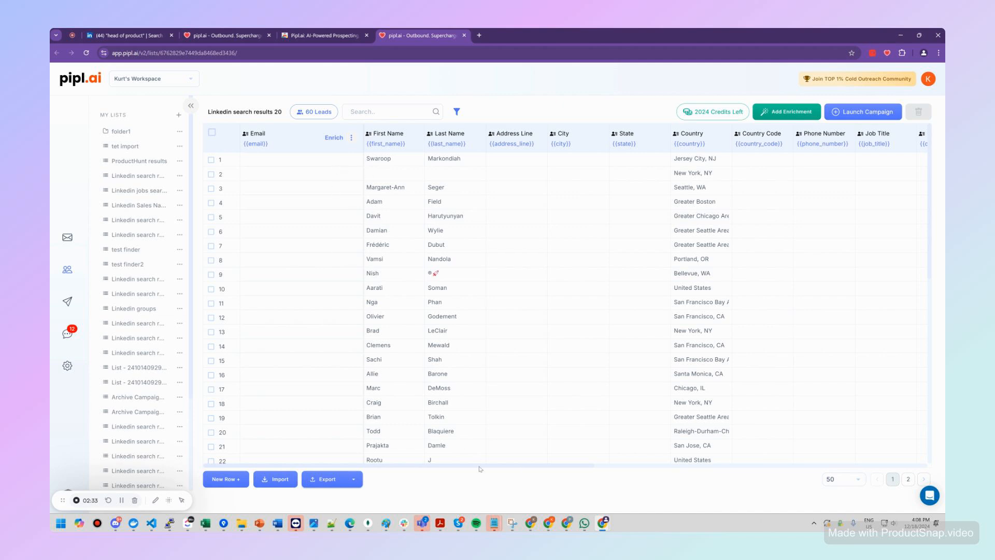
Step: Open the Find Business Emails enrichment for the Email column and keep First Name and Last Name as its name fields
scroll(480, 466, right, 10)
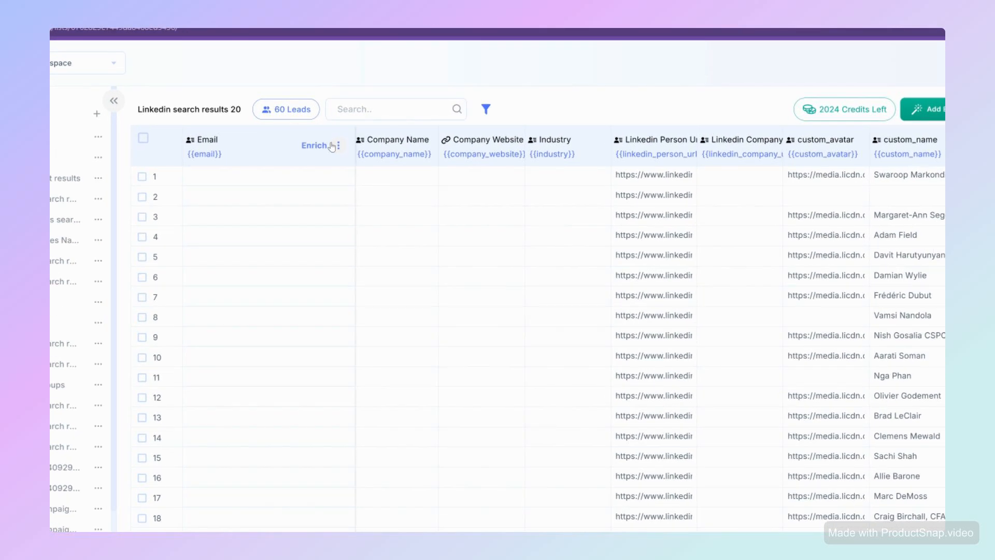
click(338, 146)
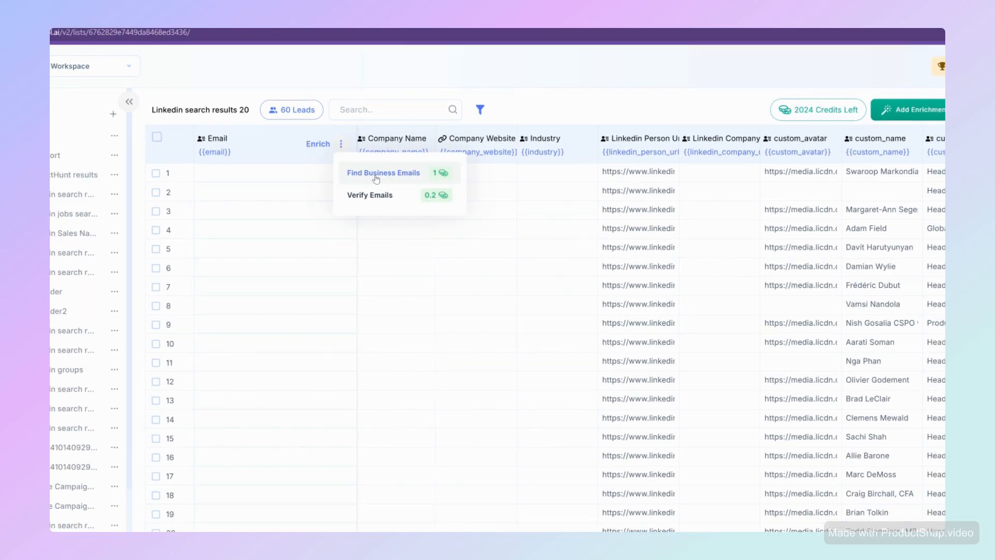
click(376, 176)
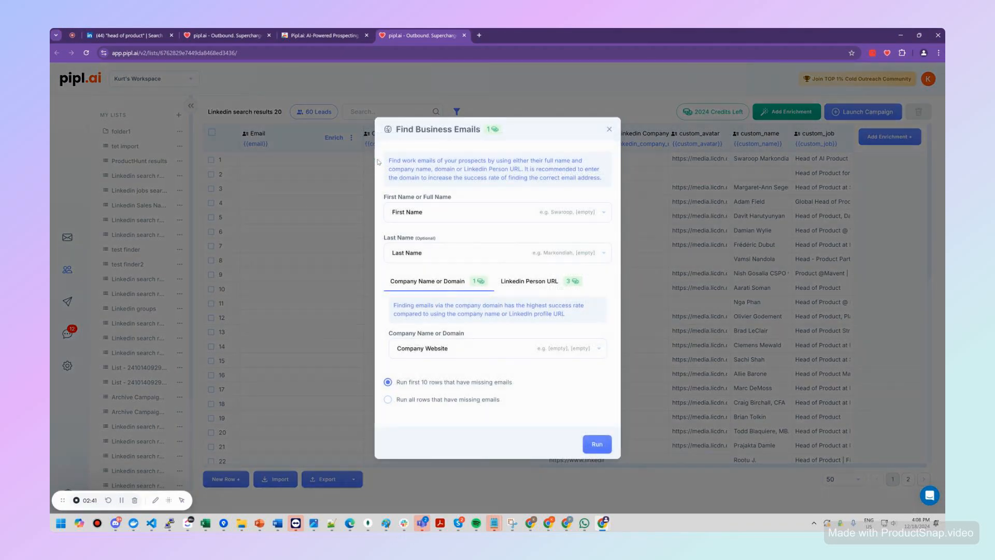
click(441, 215)
click(459, 170)
click(432, 262)
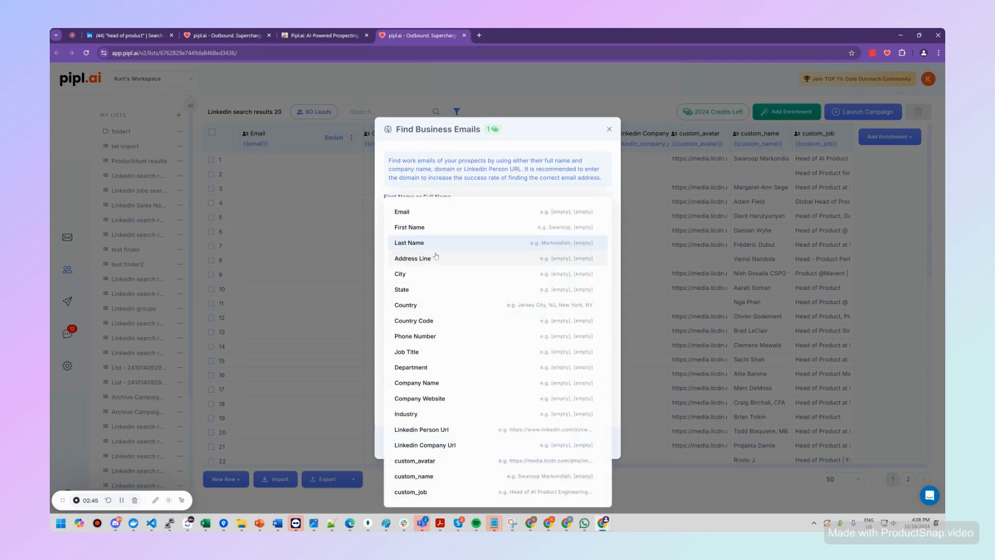
click(461, 179)
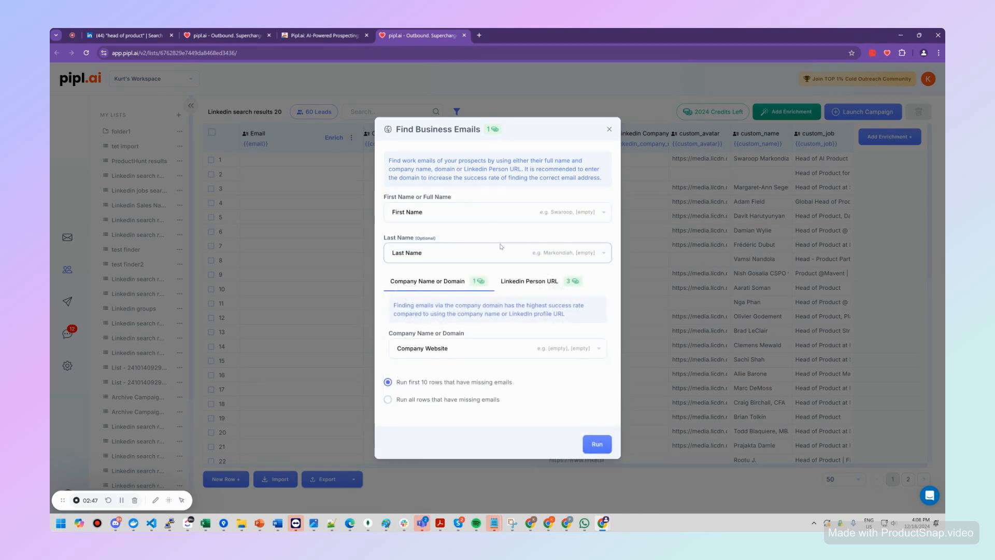
Step: Run the business email search by Linkedin Person Url on all rows that have missing emails
click(536, 284)
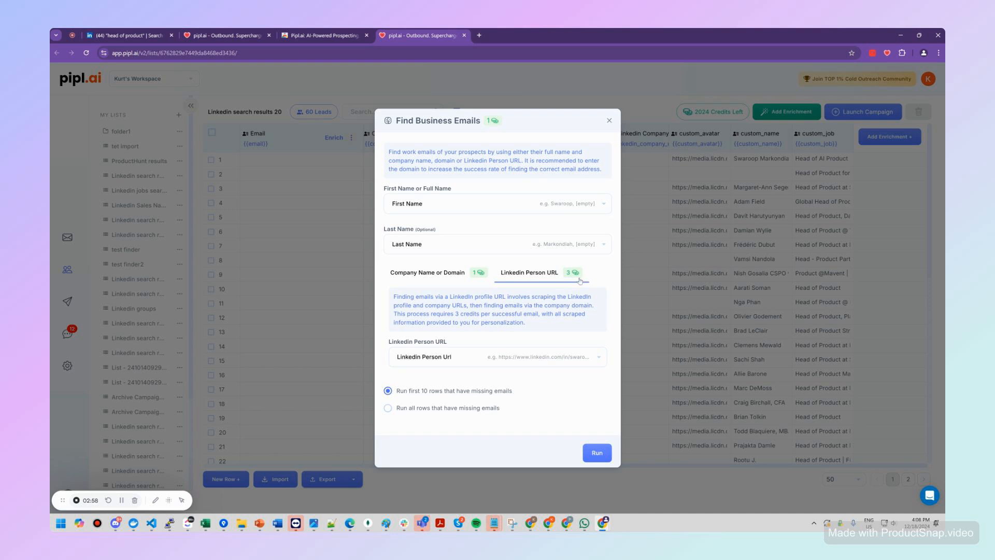
click(485, 359)
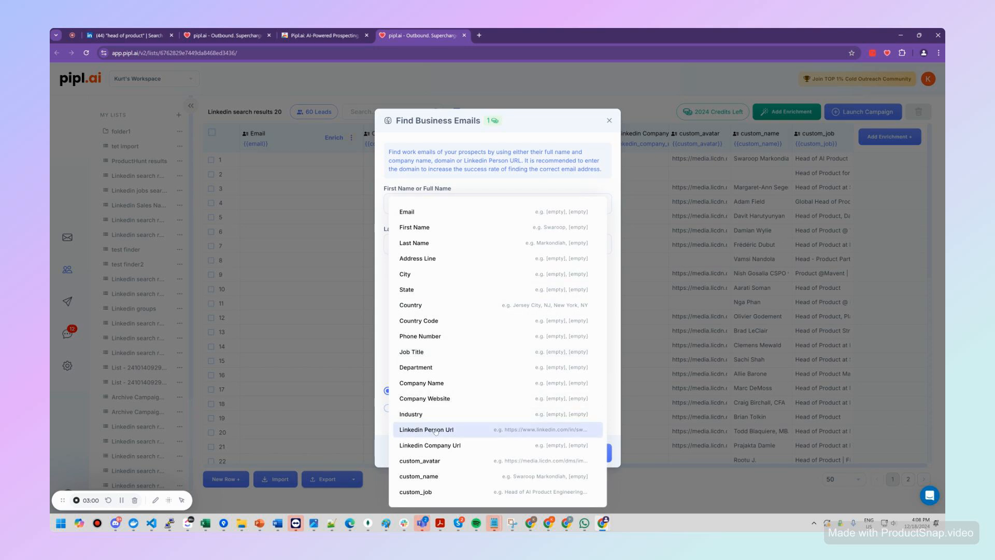
click(613, 397)
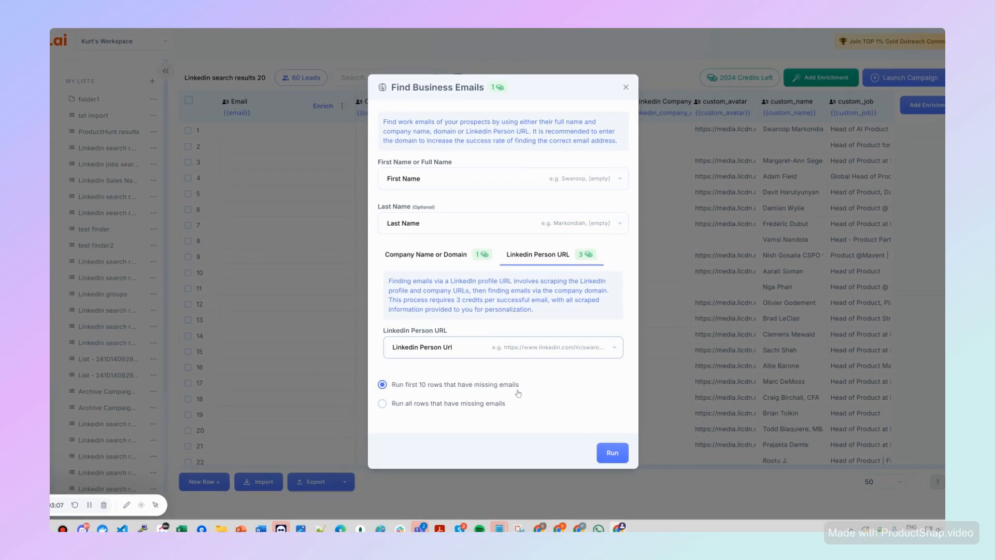
click(401, 403)
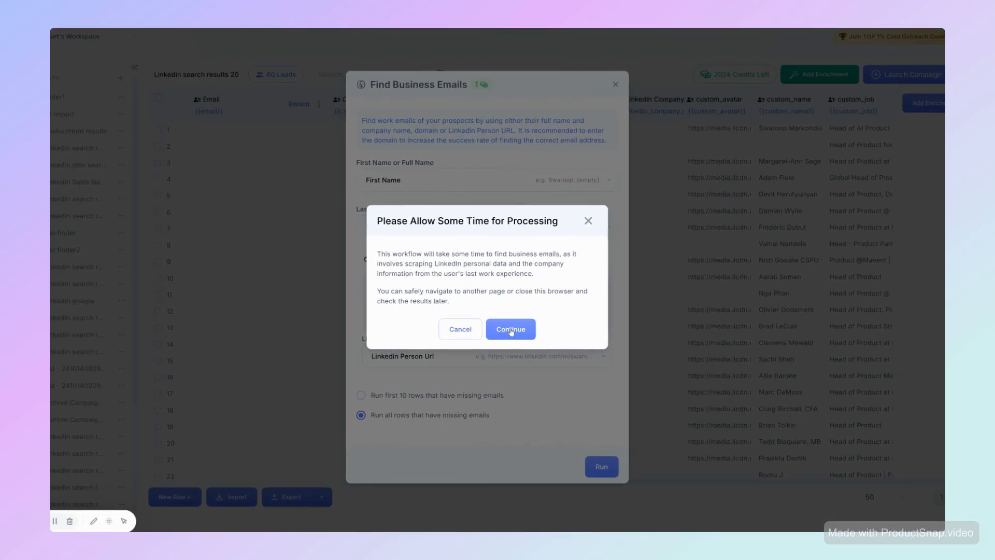
click(511, 330)
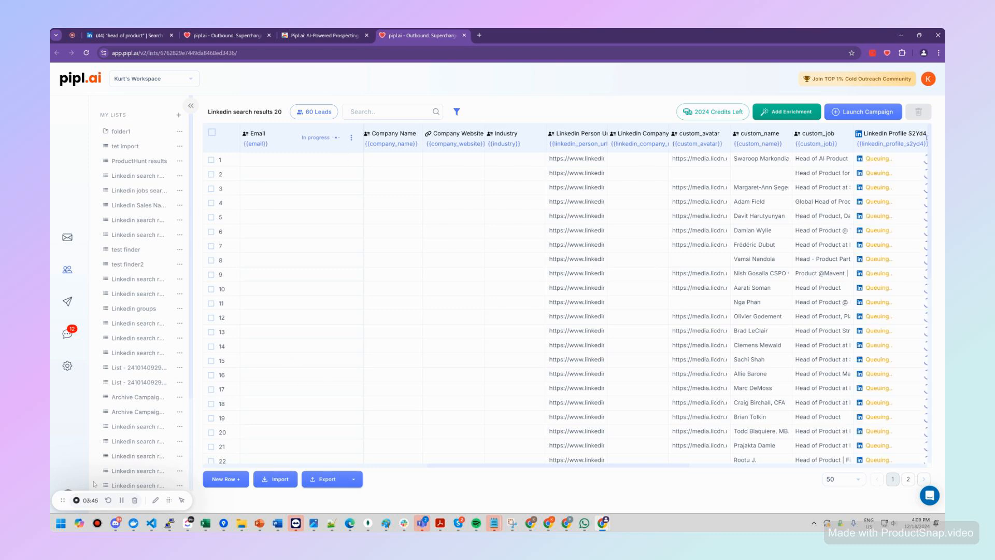
click(122, 501)
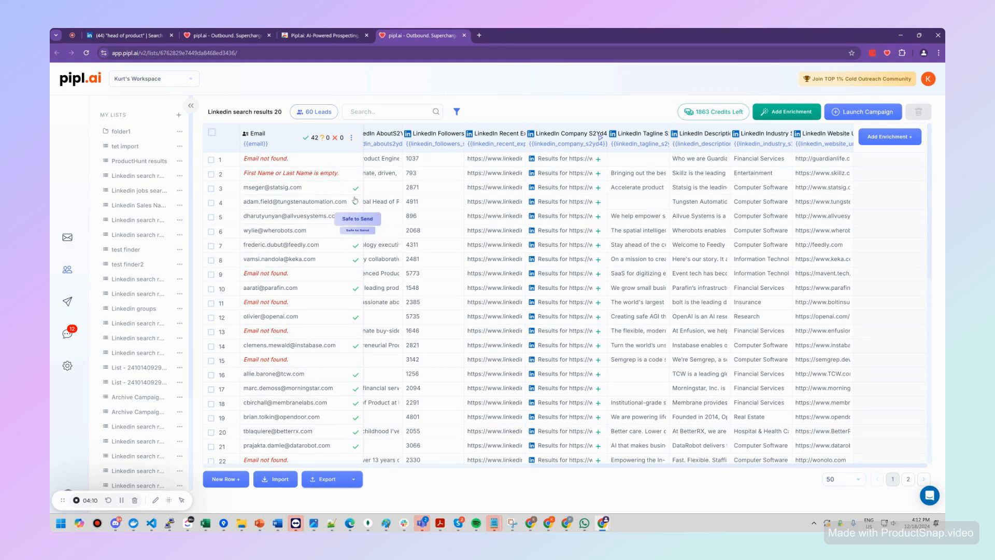
Step: Examine the enriched leads: email verification status, the first row's LinkedIn headline and about details, and the other added LinkedIn columns
mouse_move(355, 192)
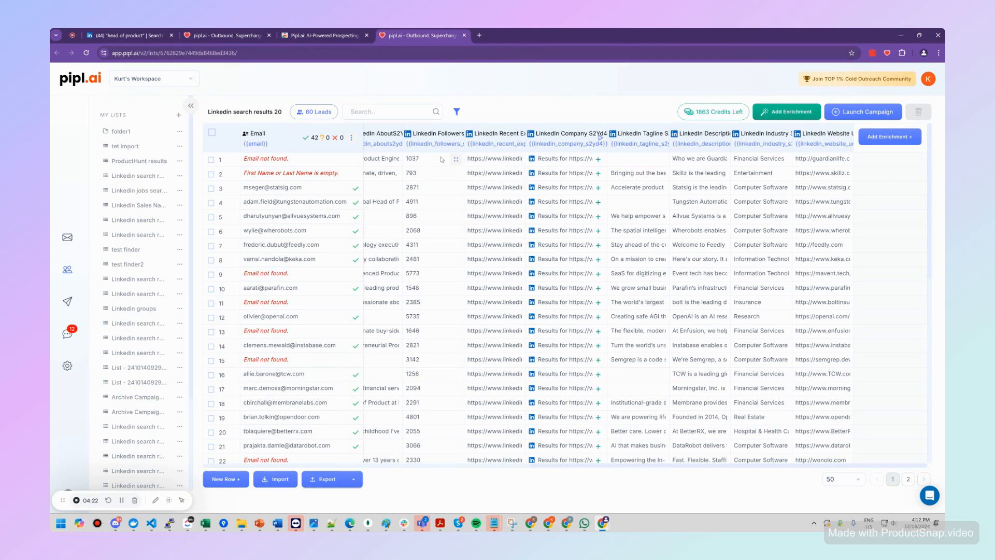
scroll(629, 464, left, 3)
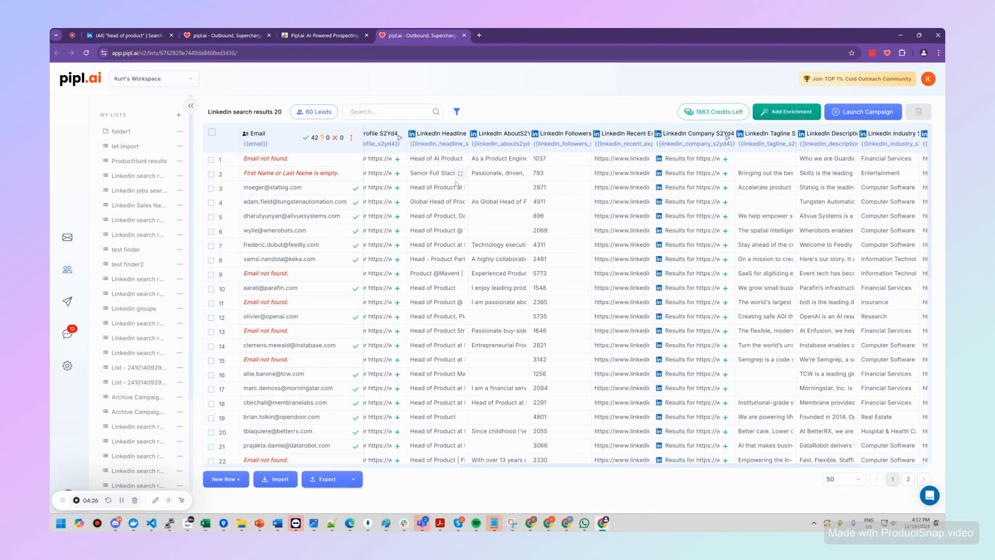
click(458, 161)
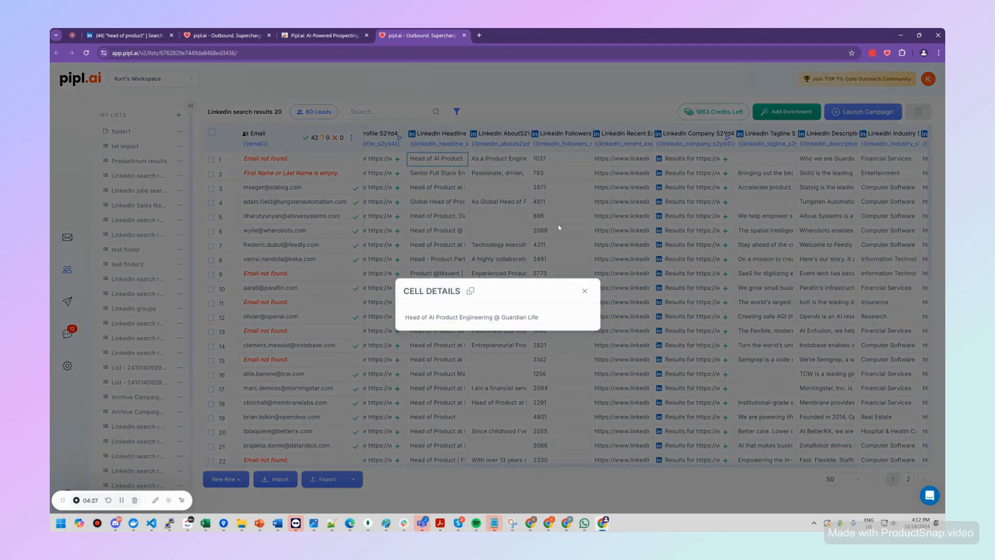
click(585, 291)
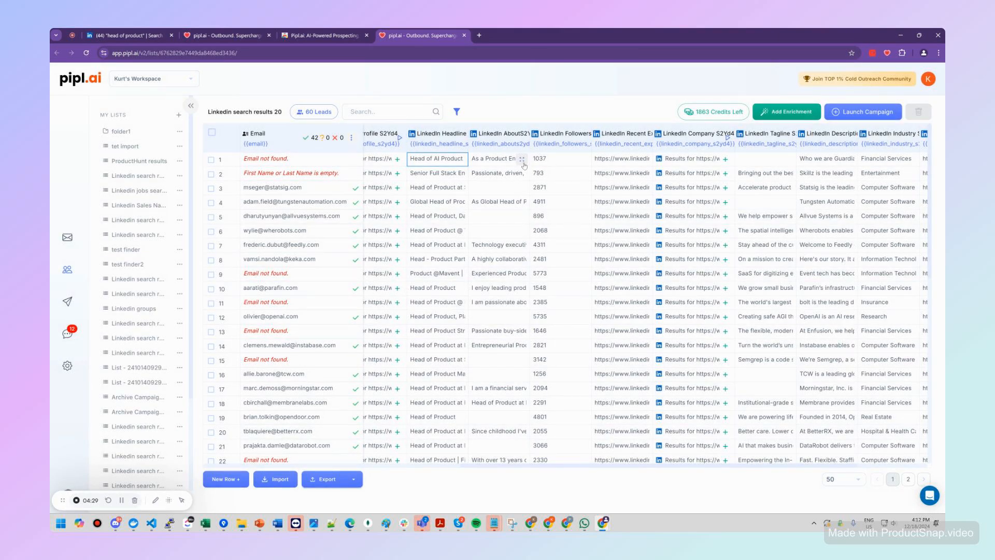
click(523, 161)
click(584, 239)
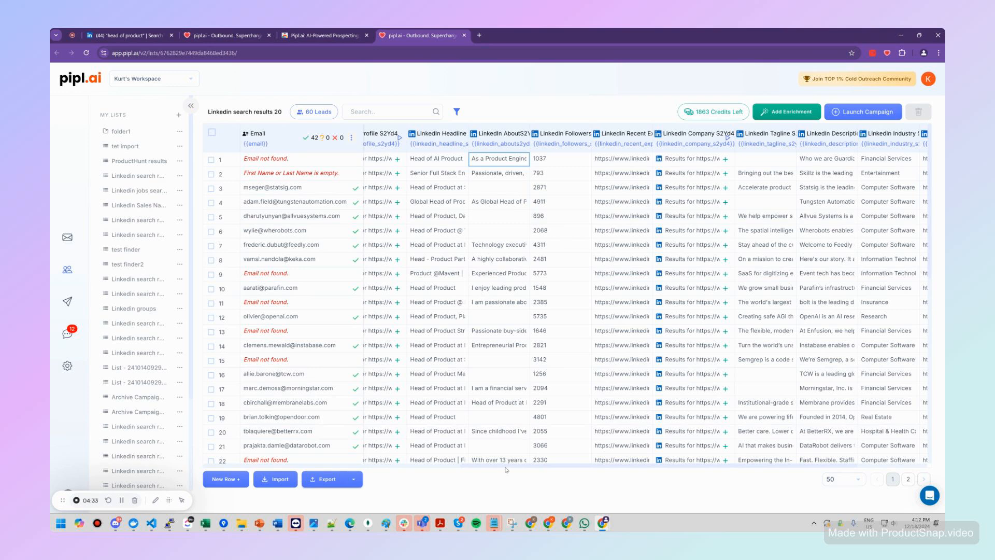
drag(509, 467, 700, 476)
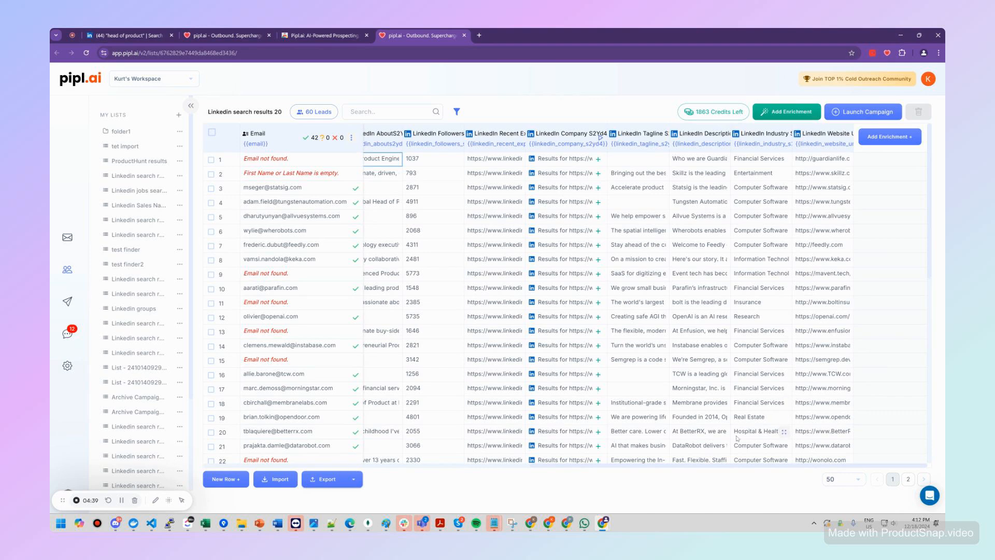
drag(732, 469, 410, 458)
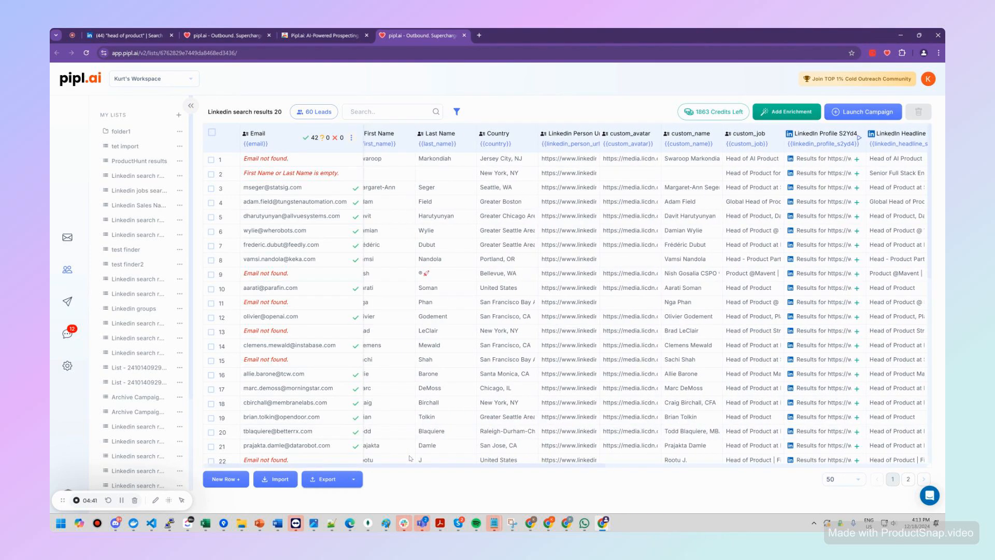
Step: Launch a new campaign from the "Linkedin search results 20" list
click(854, 115)
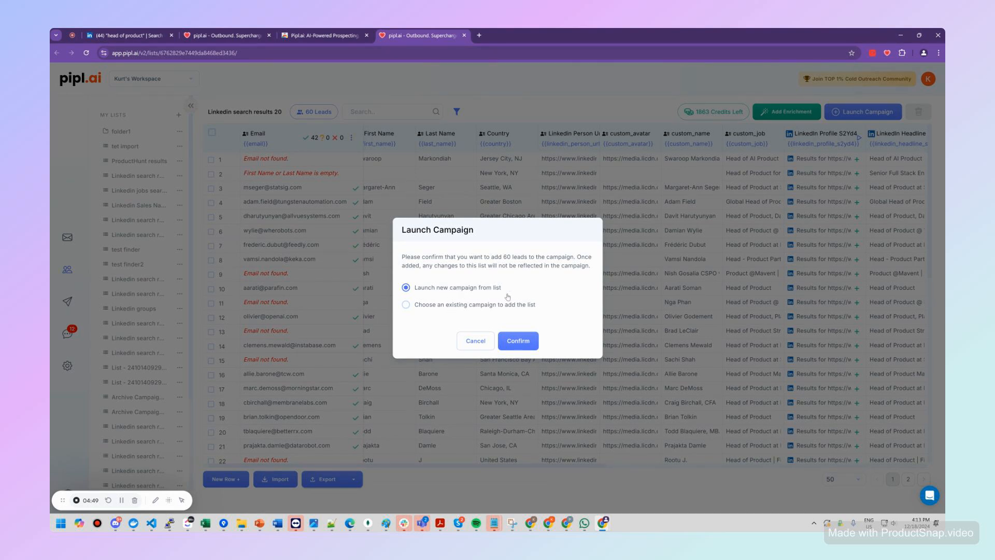
click(478, 307)
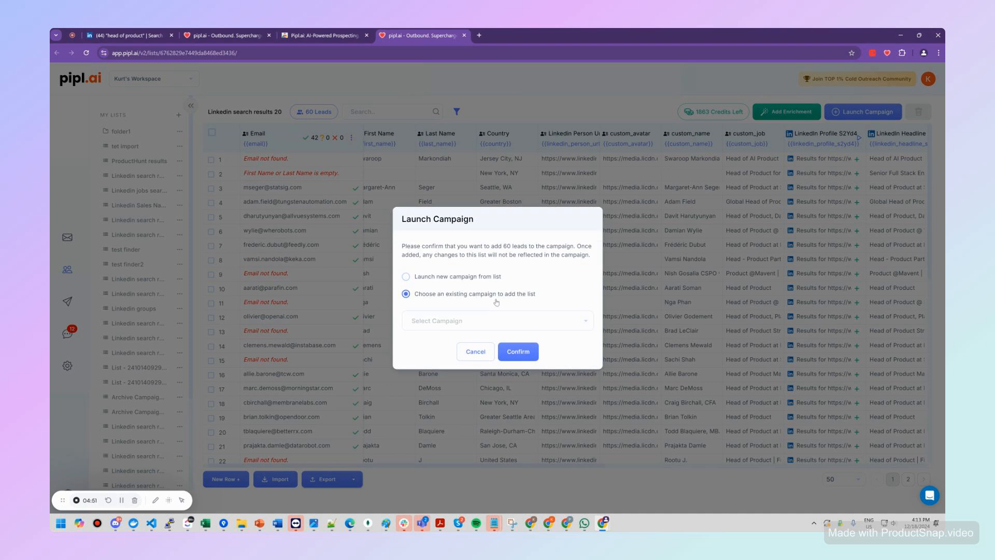
click(489, 280)
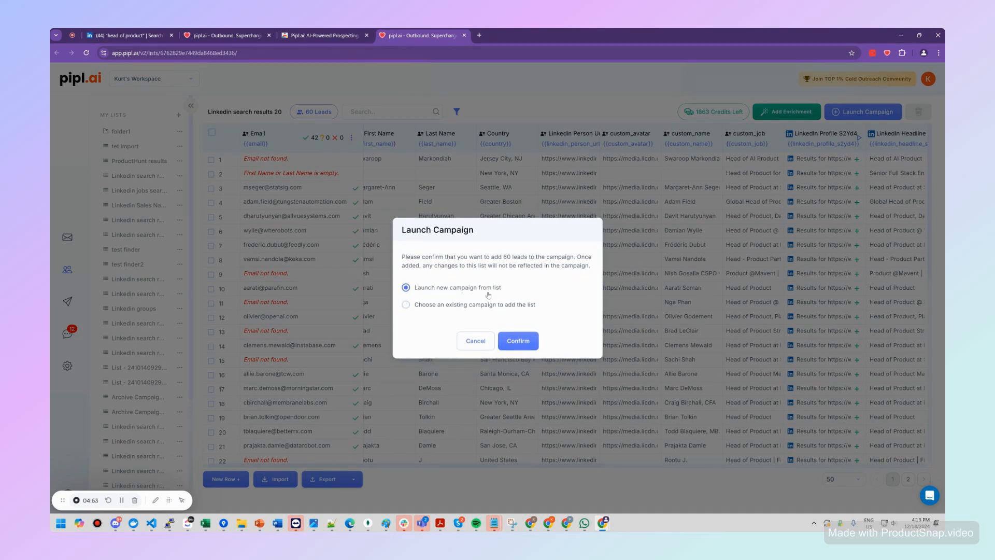
click(524, 342)
click(524, 343)
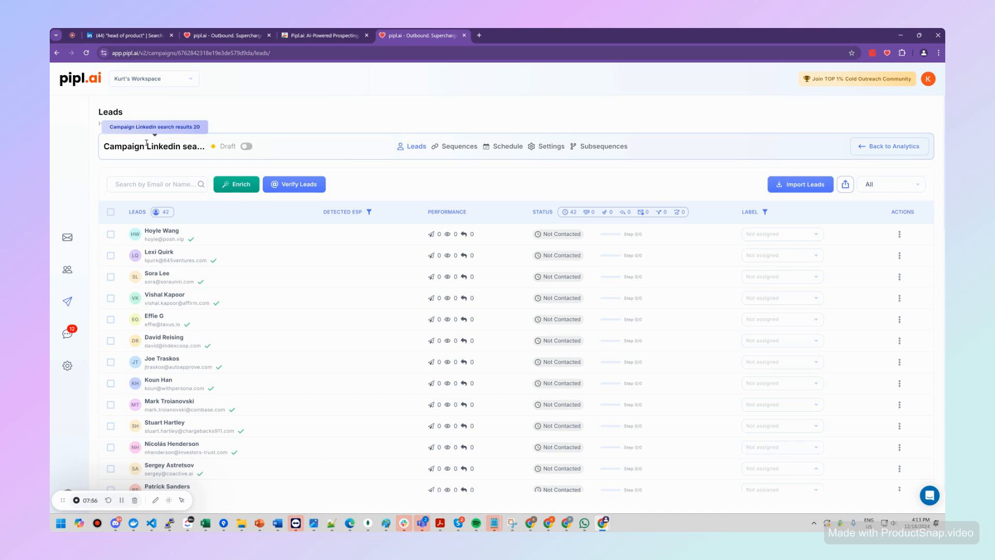
Step: Look through the leads imported into the new campaign
scroll(240, 268, down, 10)
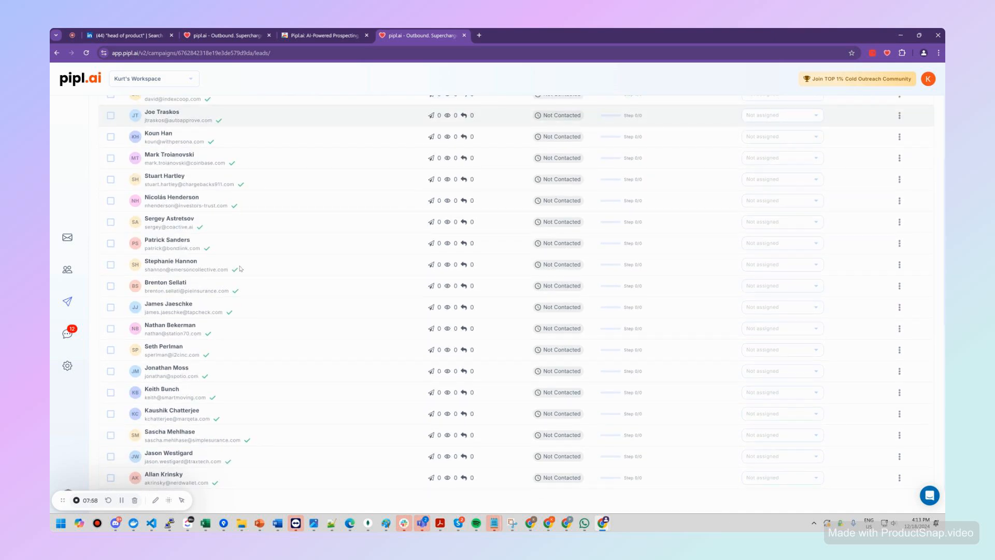
scroll(240, 268, down, 2)
scroll(240, 268, up, 15)
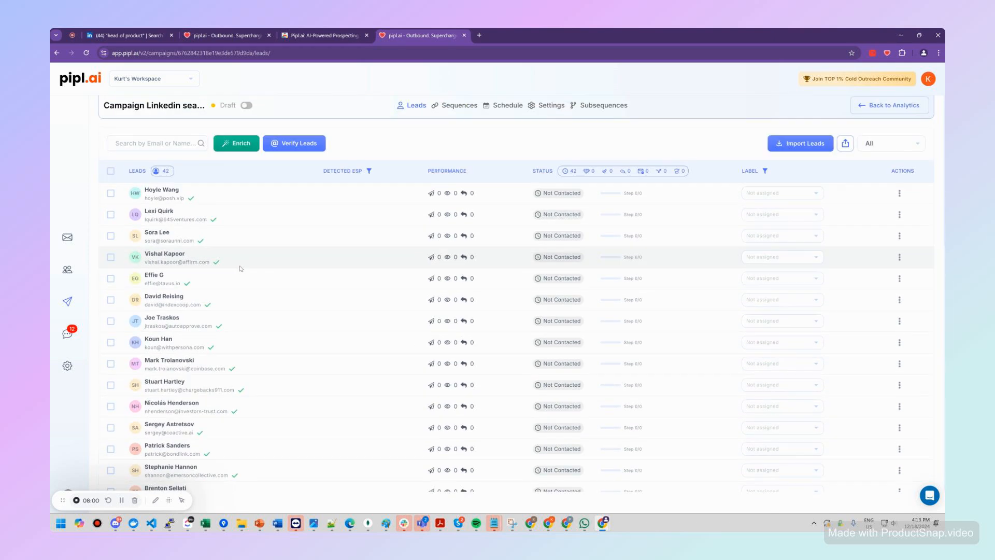